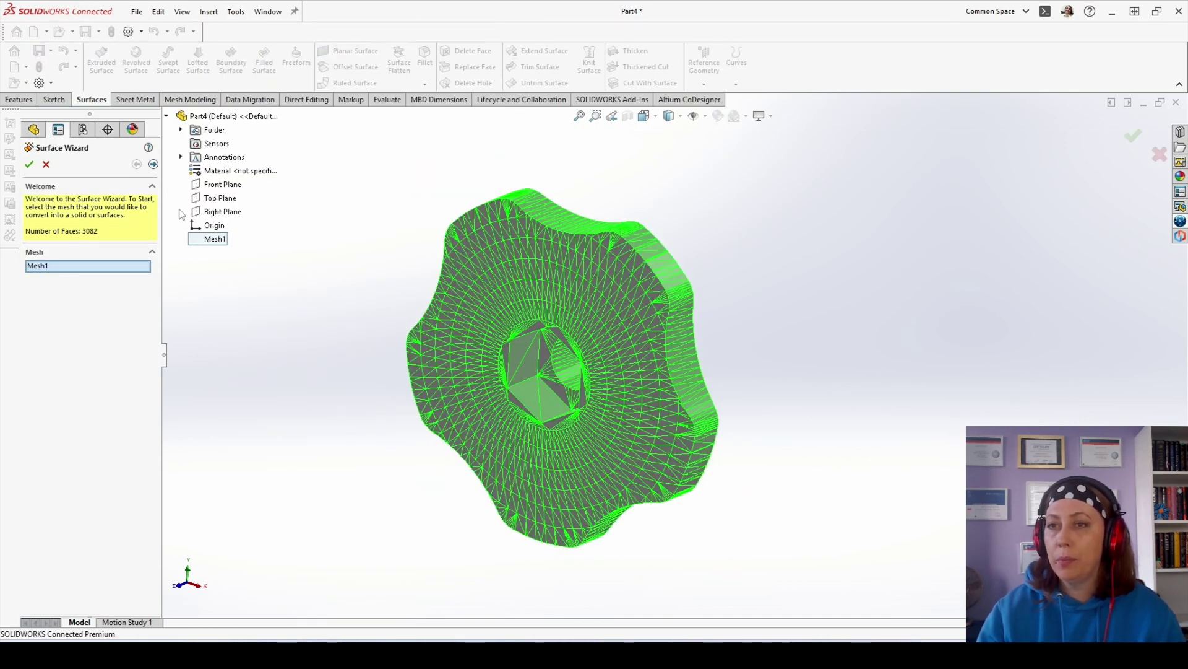
# Step: Advance Mesh1 through the Surface Wizard to surface extraction, using guided creation, no split plane and the default face identification
pyautogui.click(153, 164)
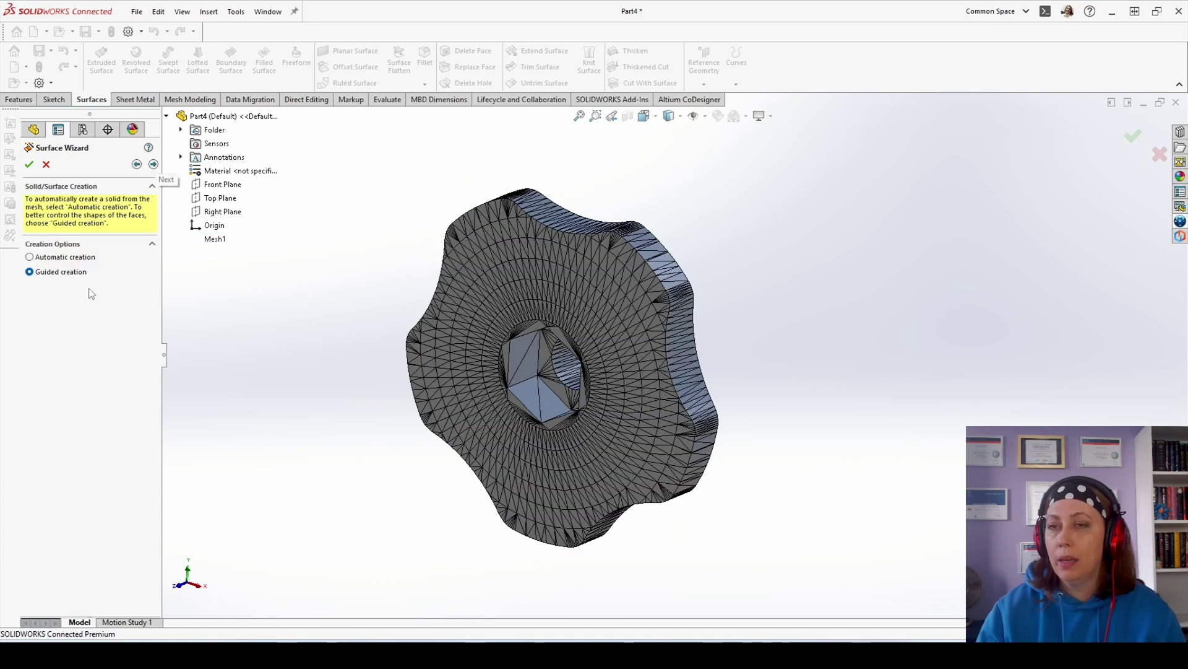
pyautogui.click(154, 165)
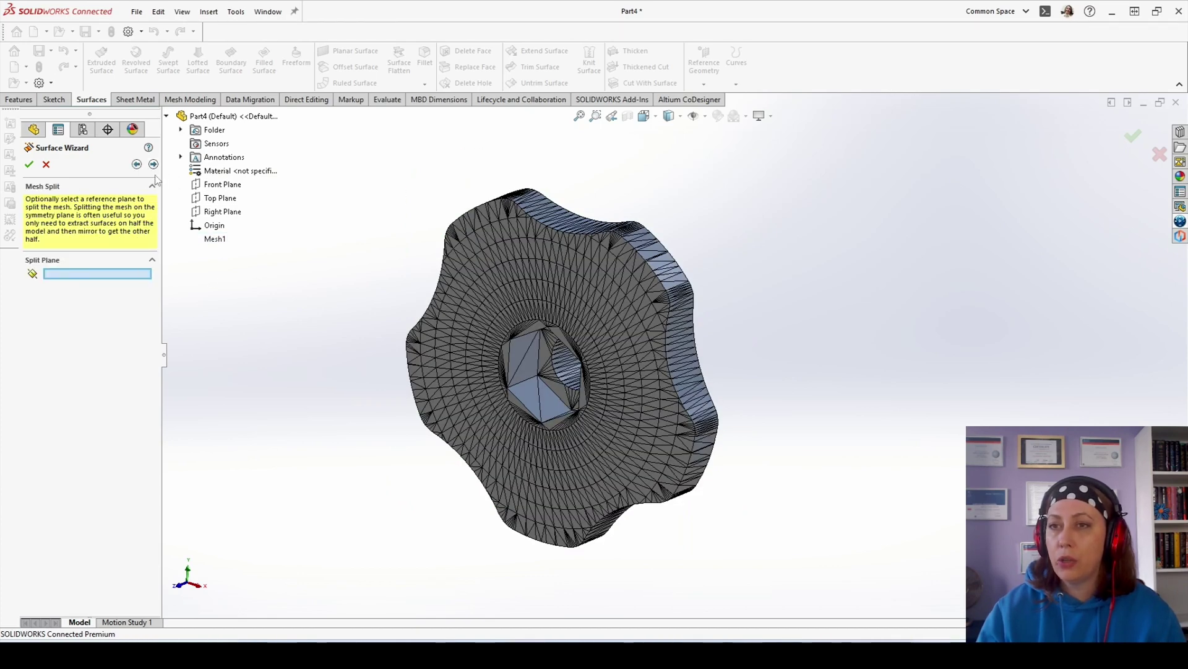
pyautogui.click(153, 164)
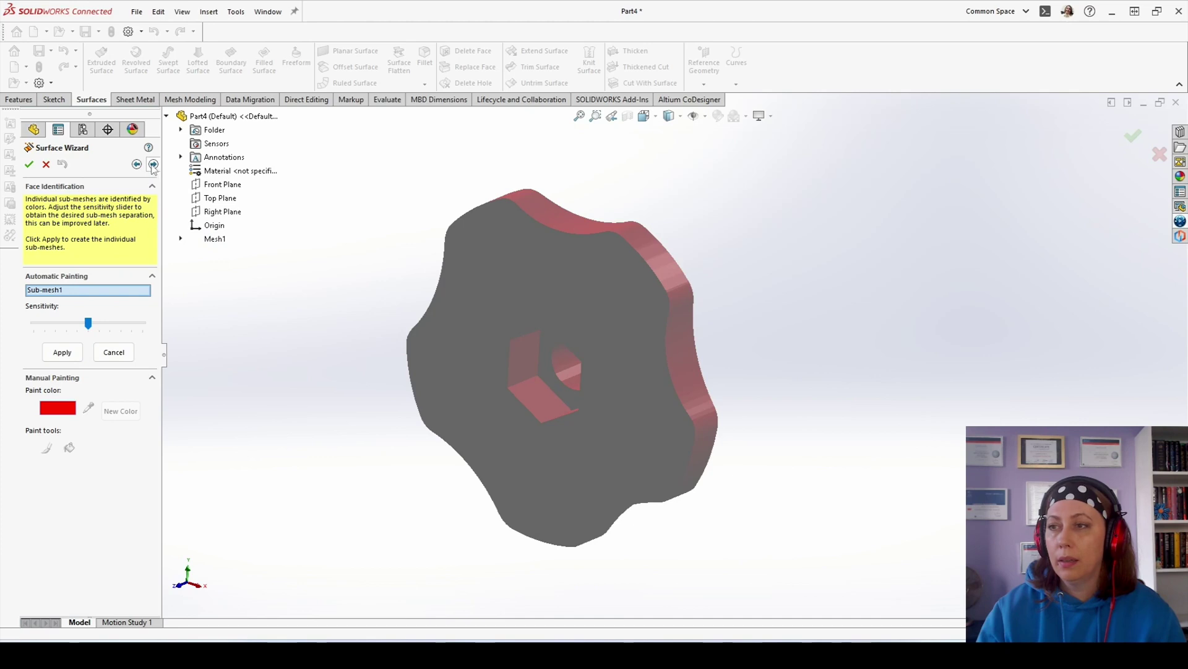
pyautogui.click(154, 165)
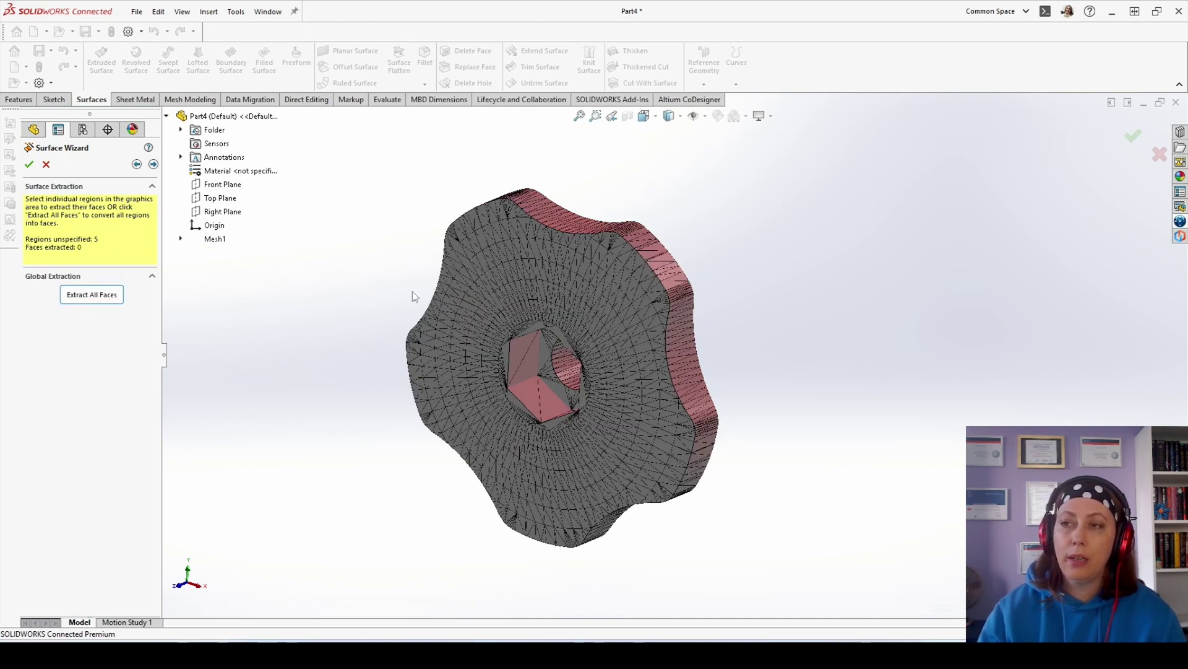
# Step: Try extracting the knob's large face around the hexagonal recess as a sphere and inspect the fitted surface
pyautogui.click(502, 288)
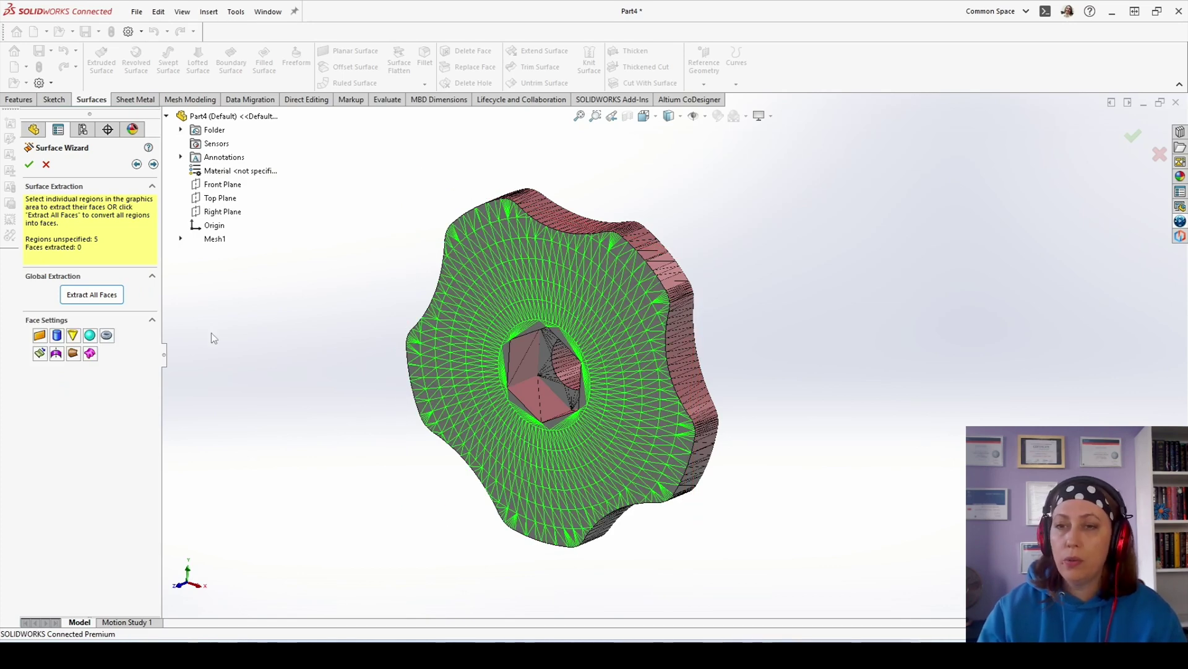
pyautogui.click(90, 337)
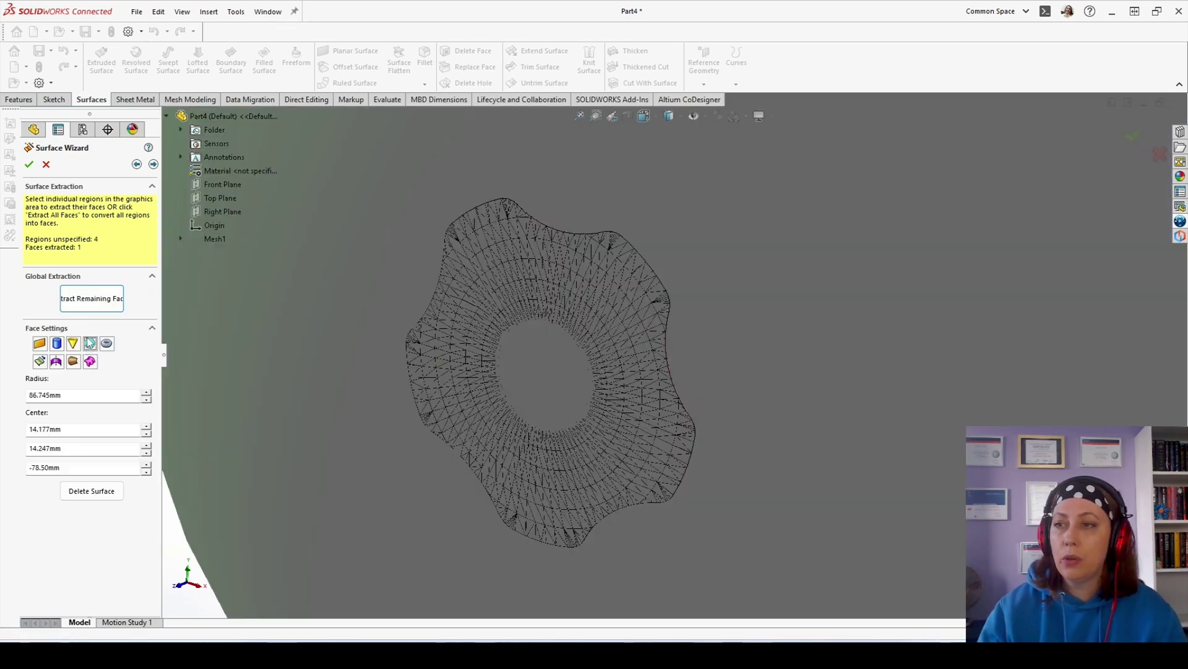
pyautogui.scroll(5, 591, 448)
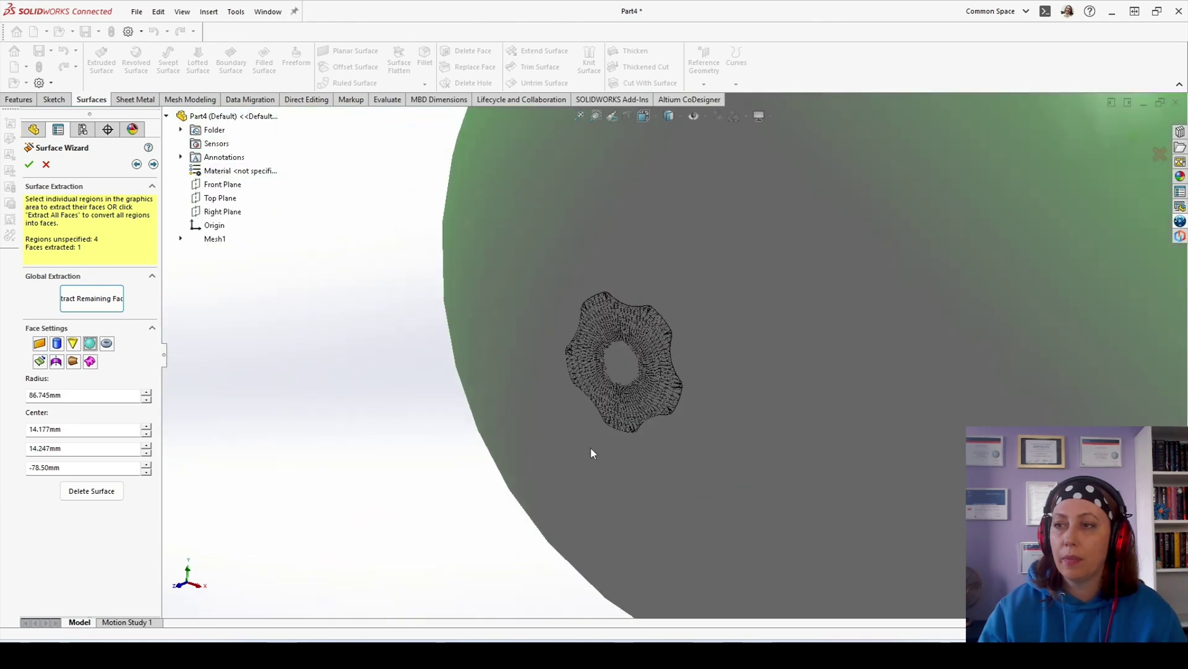
pyautogui.click(426, 483)
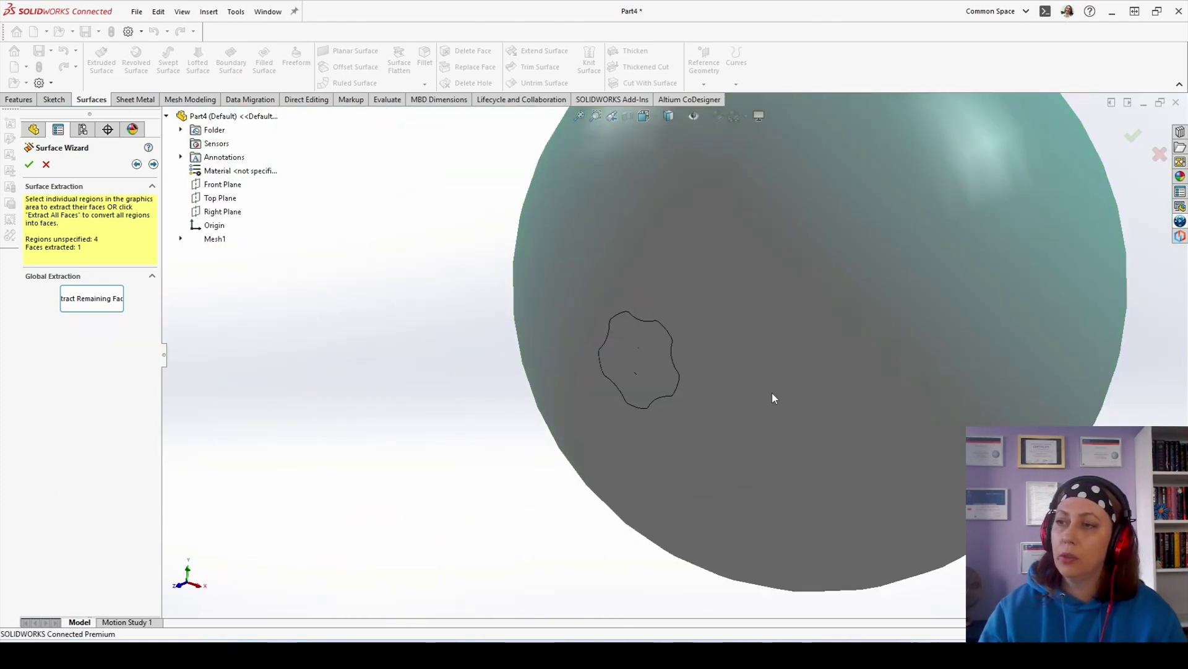
pyautogui.scroll(-2, 783, 359)
pyautogui.scroll(2, 782, 359)
pyautogui.scroll(-1, 778, 360)
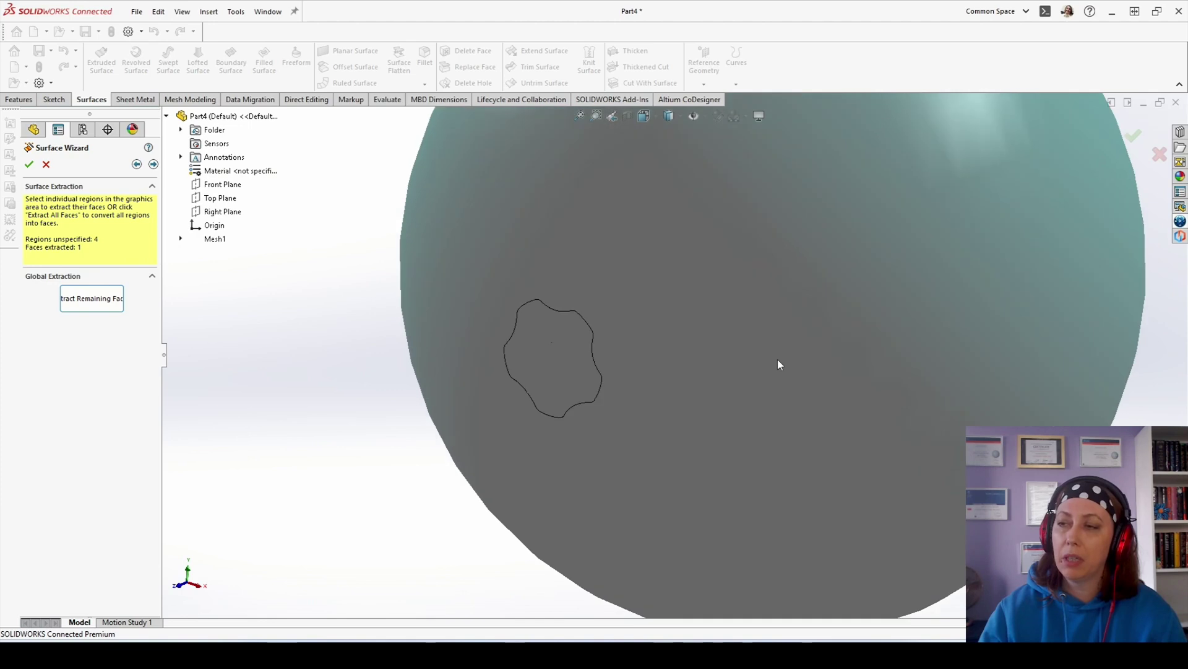
pyautogui.click(702, 358)
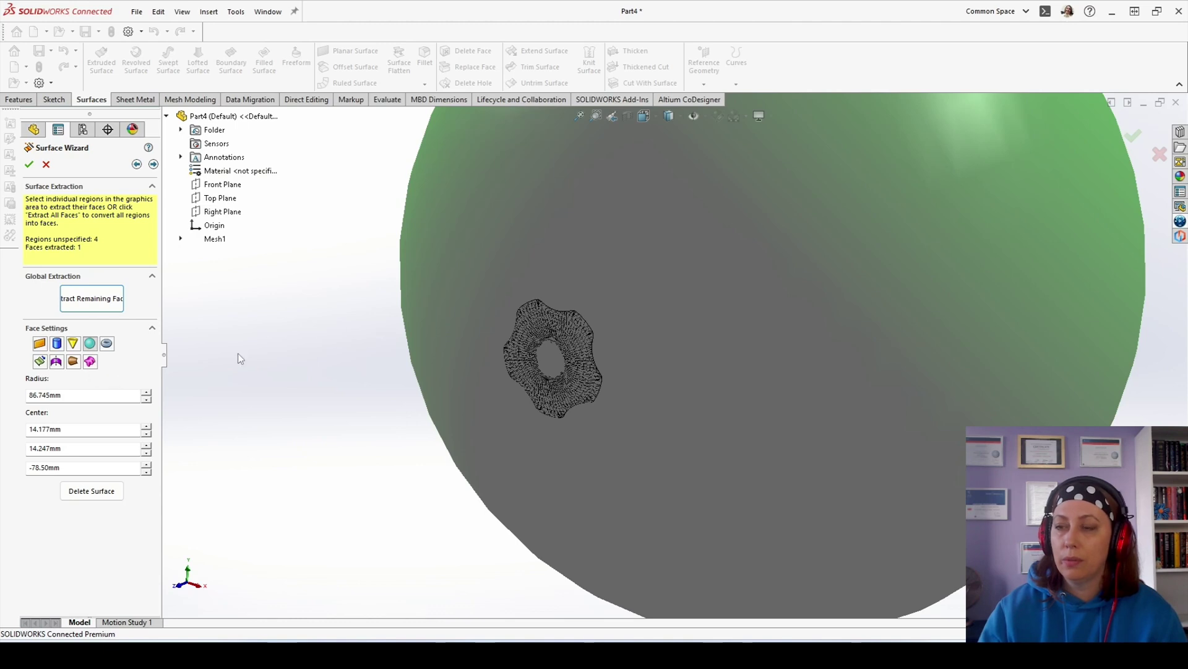
pyautogui.click(248, 425)
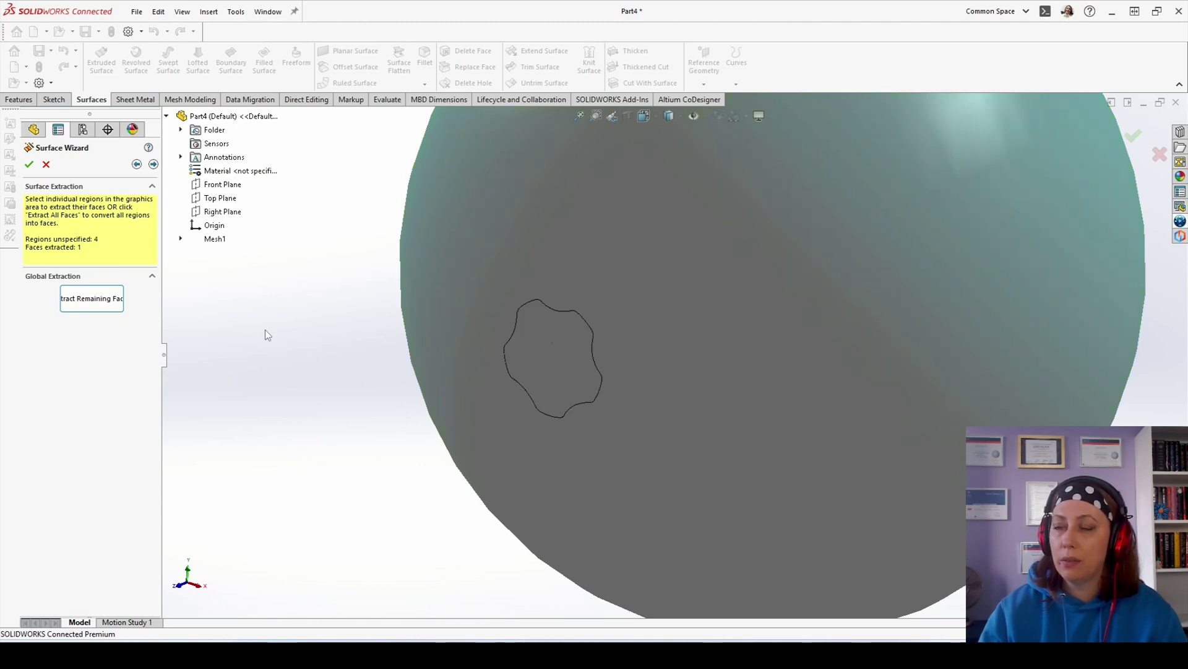
# Step: Refit the sphere surface as a BSpline with a tolerance of 0.00mm and 10 segments in both the U and V directions
pyautogui.click(533, 211)
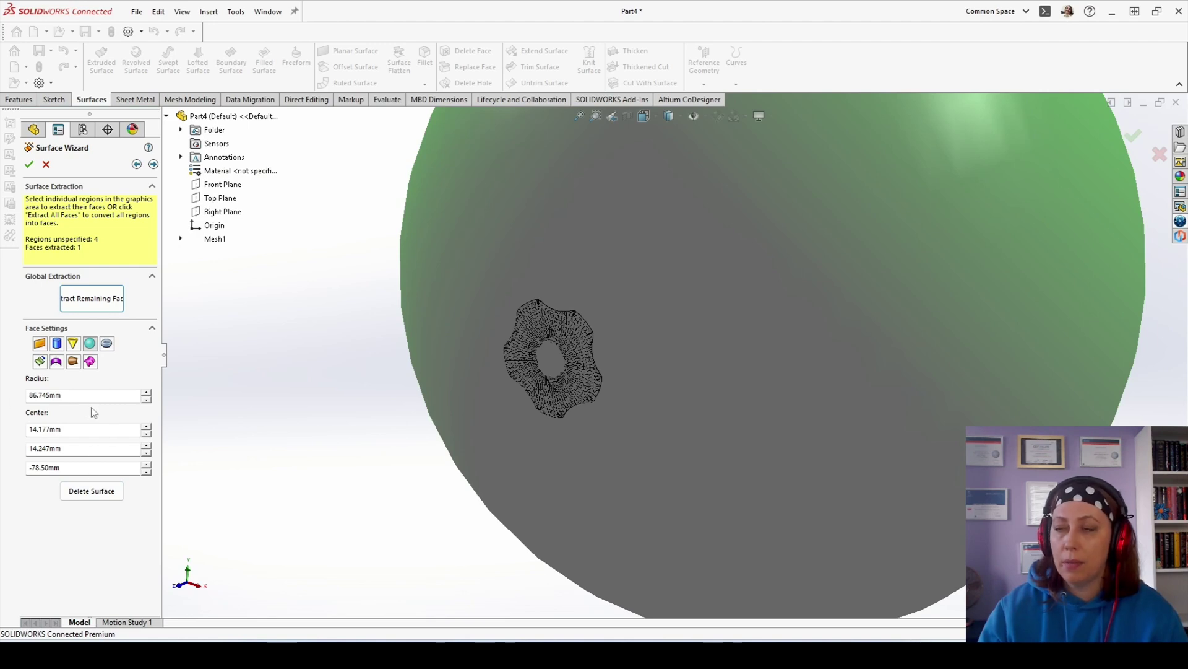
pyautogui.click(90, 362)
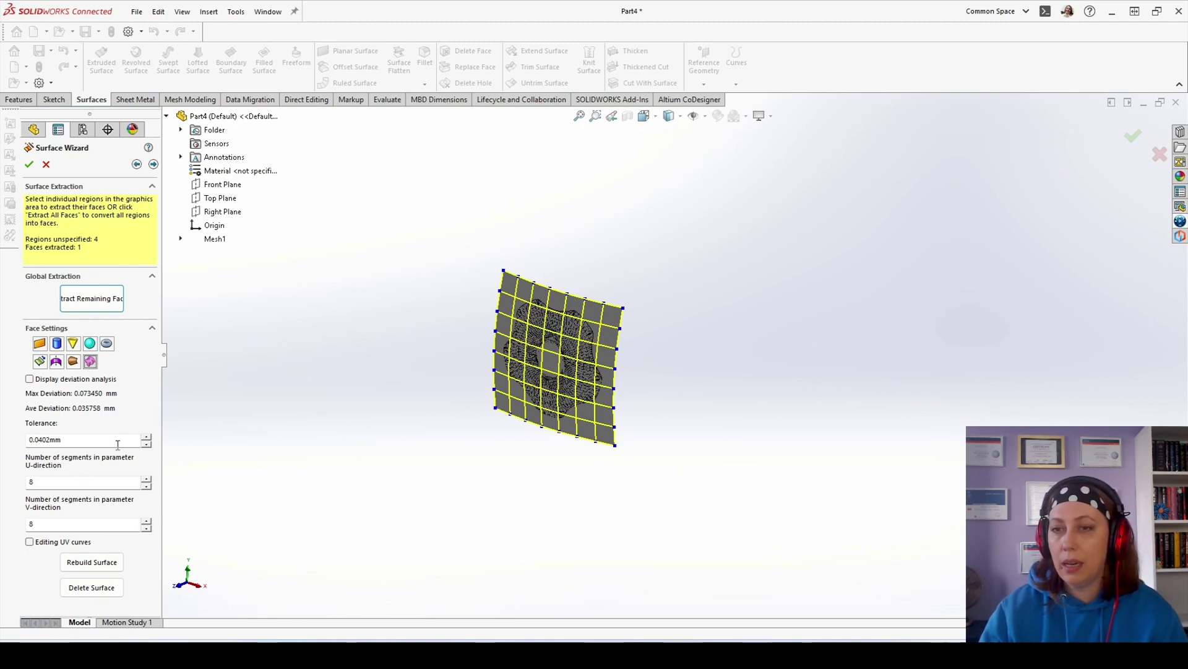
pyautogui.click(146, 436)
pyautogui.click(146, 436)
pyautogui.click(146, 443)
pyautogui.click(146, 443)
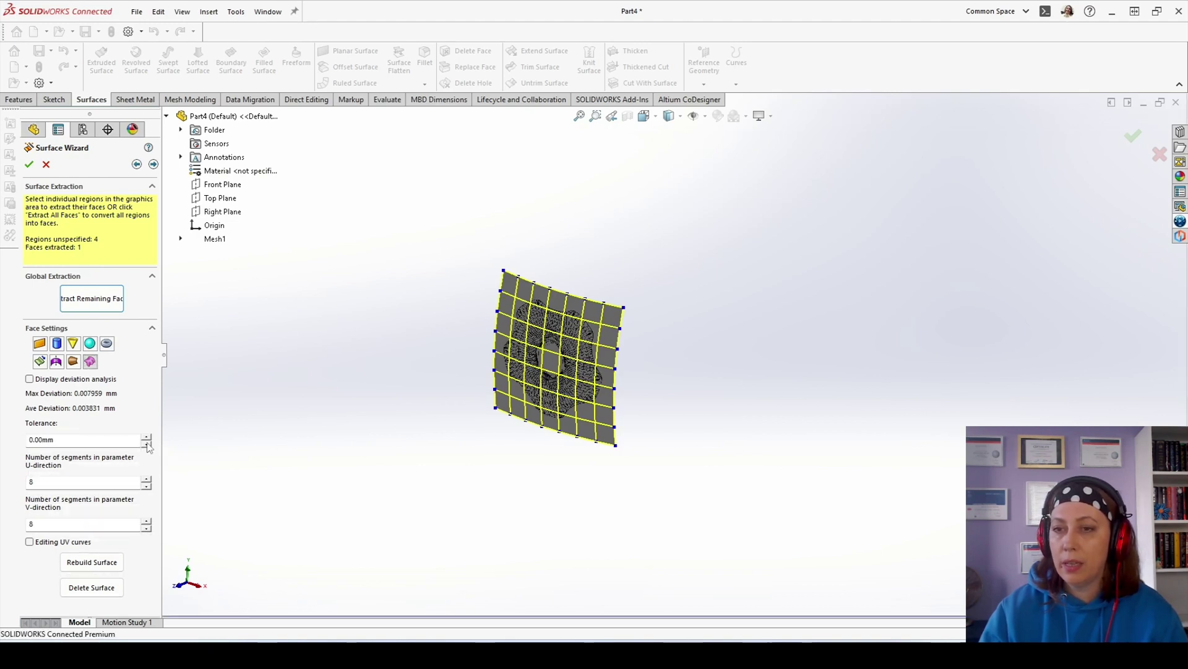
pyautogui.doubleClick(148, 479)
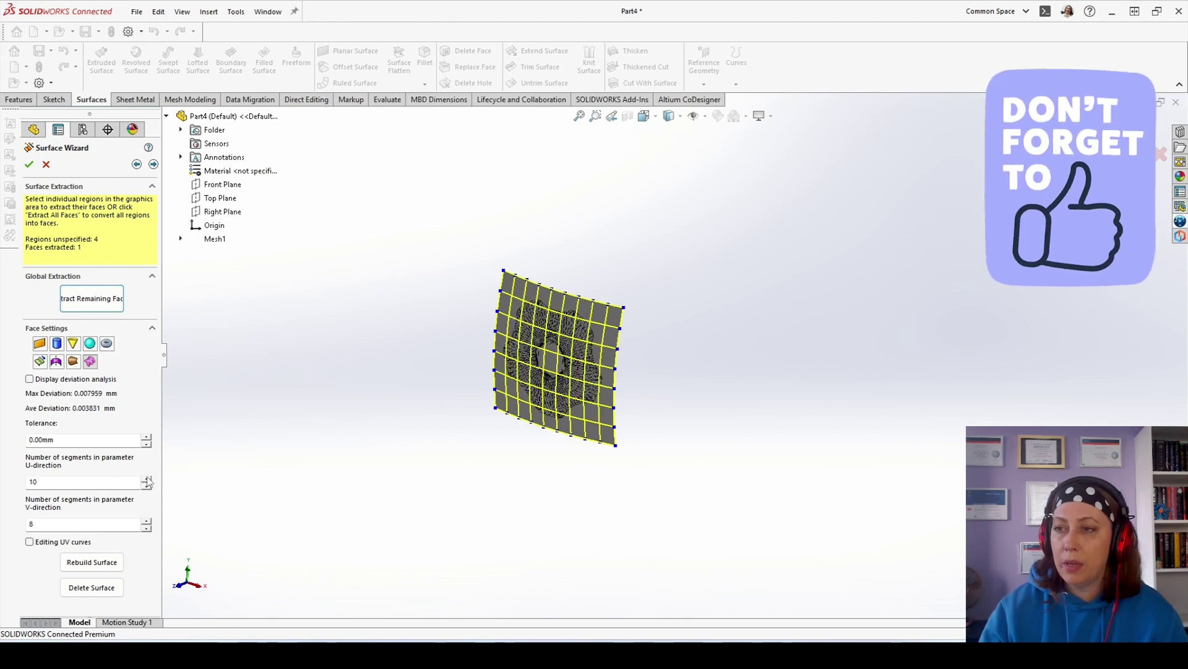
pyautogui.doubleClick(147, 522)
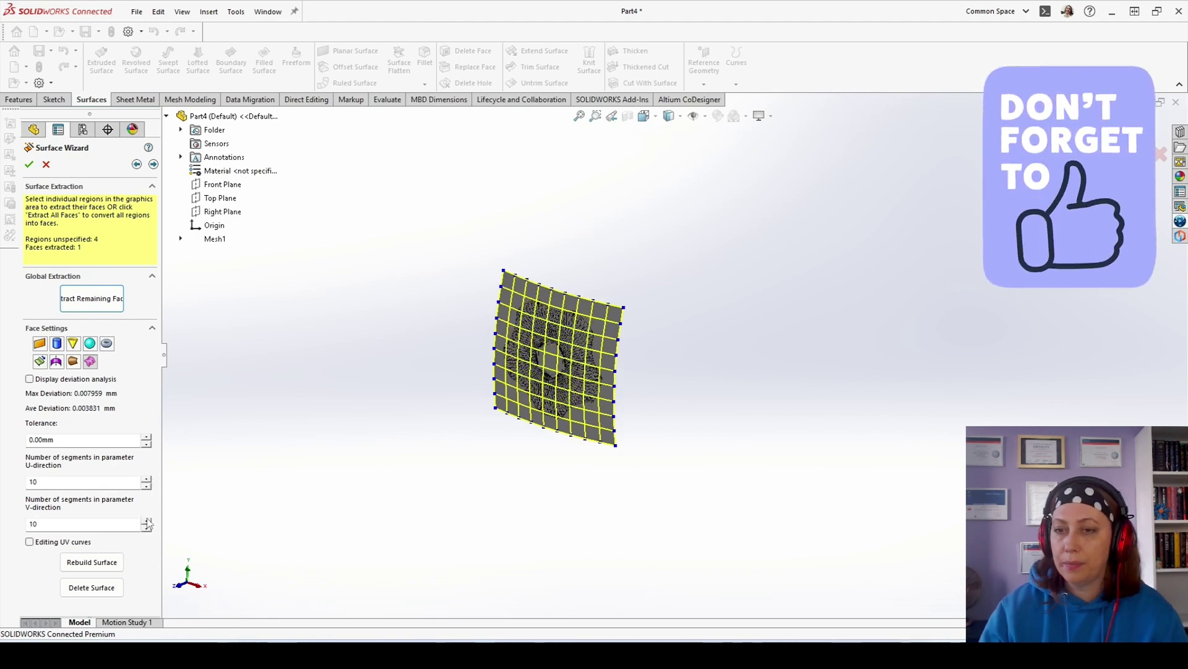
pyautogui.click(421, 334)
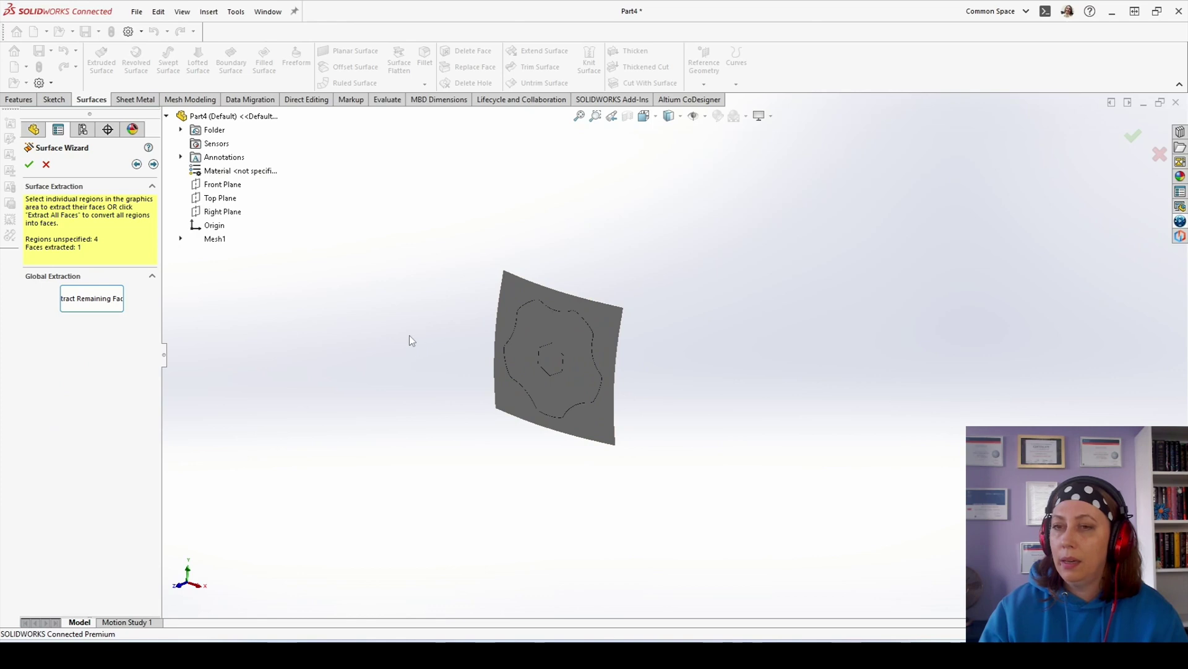
# Step: Extract the opposite large face of the knob, around the round boss, as a BSpline surface
pyautogui.moveTo(652, 432); pyautogui.dragTo(572, 311, button='middle')
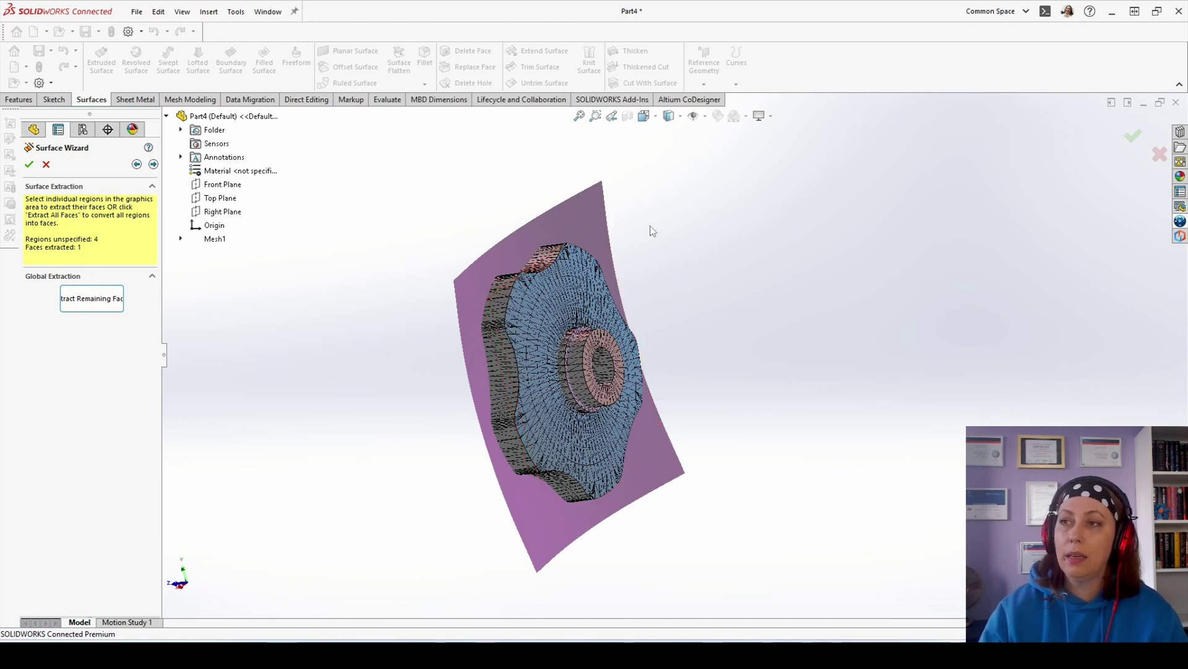
pyautogui.click(576, 219)
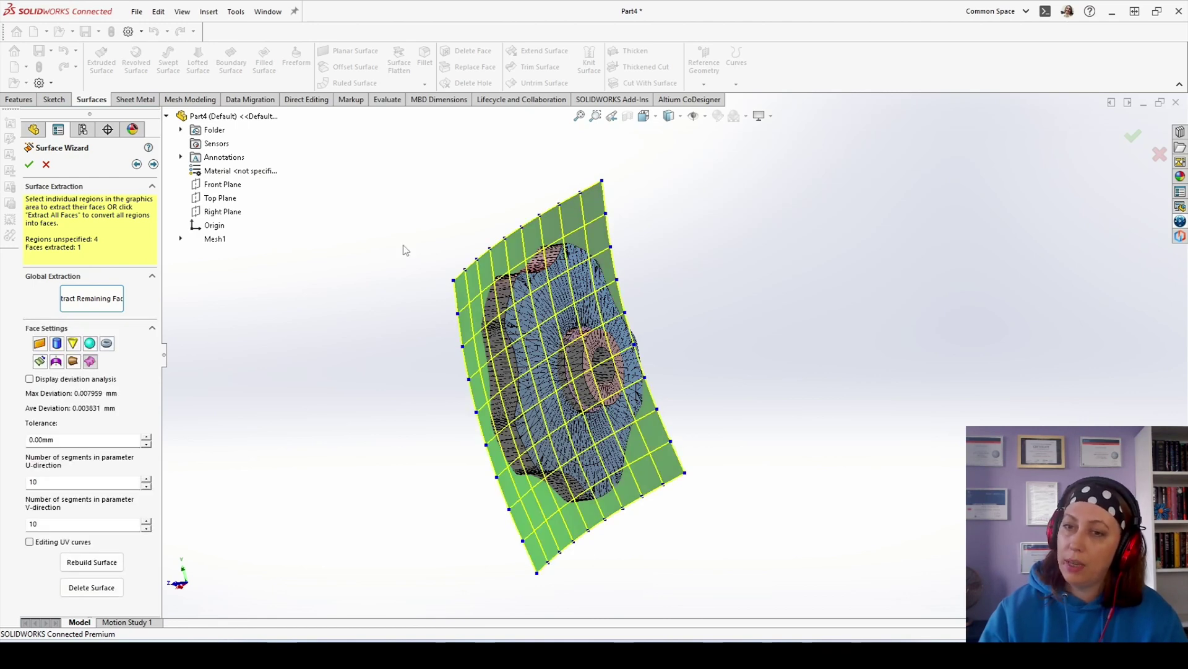
pyautogui.click(238, 359)
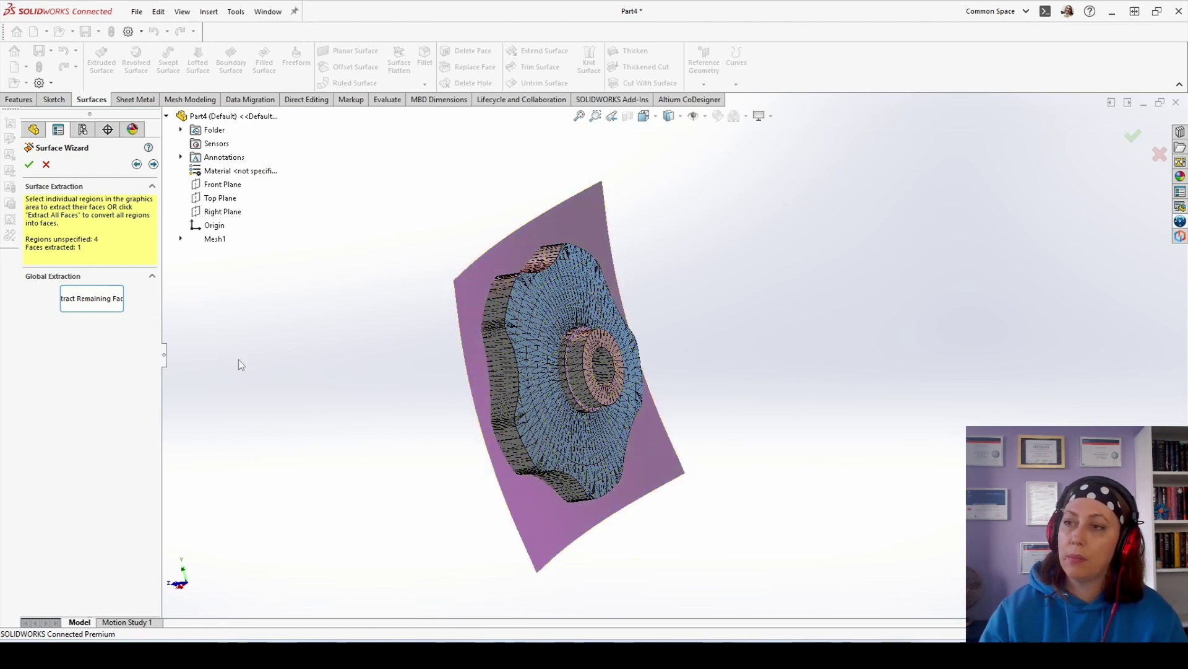
pyautogui.click(569, 289)
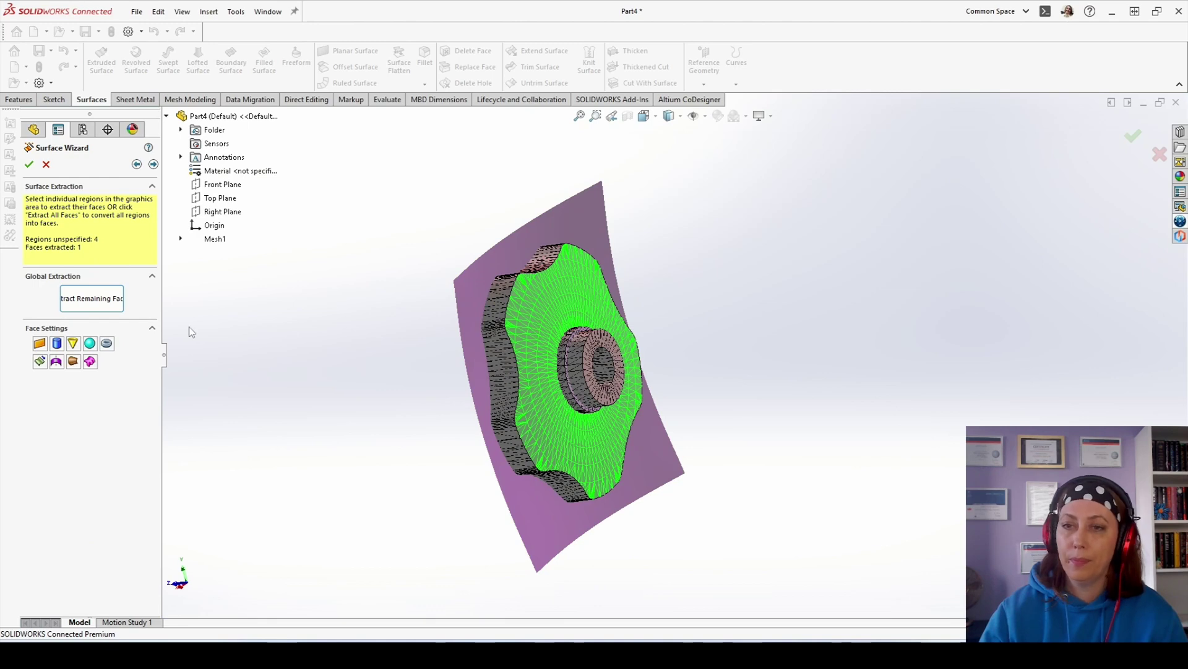
pyautogui.click(90, 361)
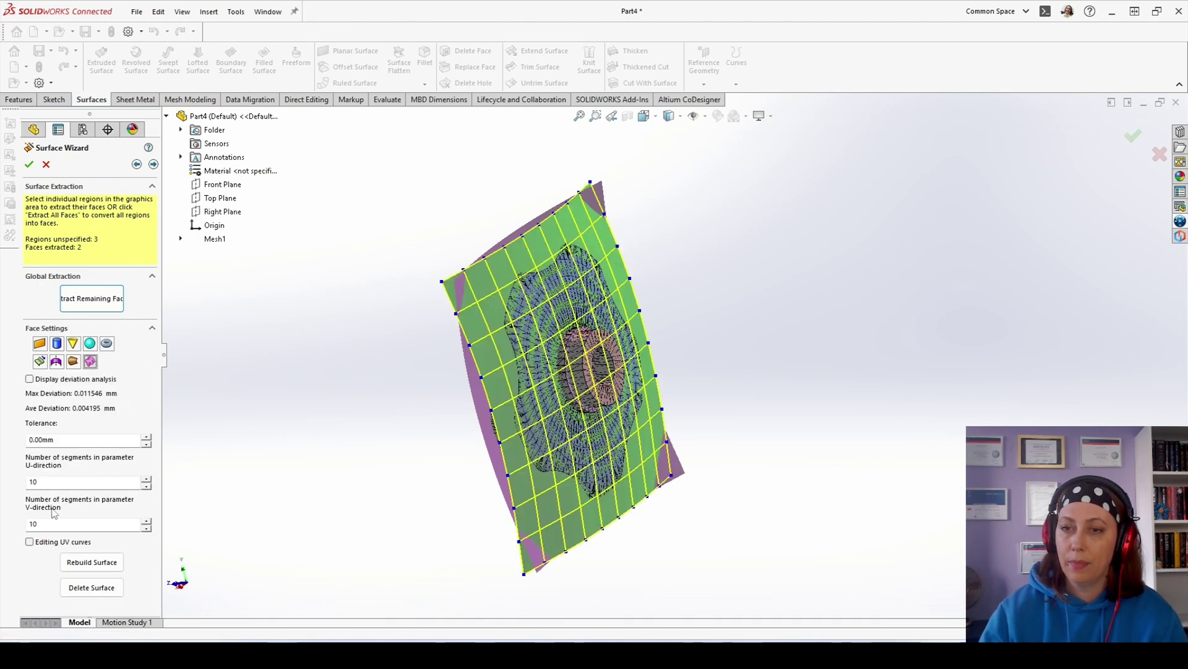
pyautogui.click(300, 436)
# Step: Extract the two outer round side faces of the boss as cylinder surfaces
pyautogui.moveTo(489, 443); pyautogui.dragTo(553, 347, button='middle')
pyautogui.click(538, 354)
pyautogui.click(56, 343)
pyautogui.click(548, 362)
pyautogui.click(57, 343)
# Step: Extract the boss's through-bore as a cylinder and its two flat ring faces as planes
pyautogui.moveTo(507, 352); pyautogui.dragTo(578, 336, button='middle')
pyautogui.click(580, 340)
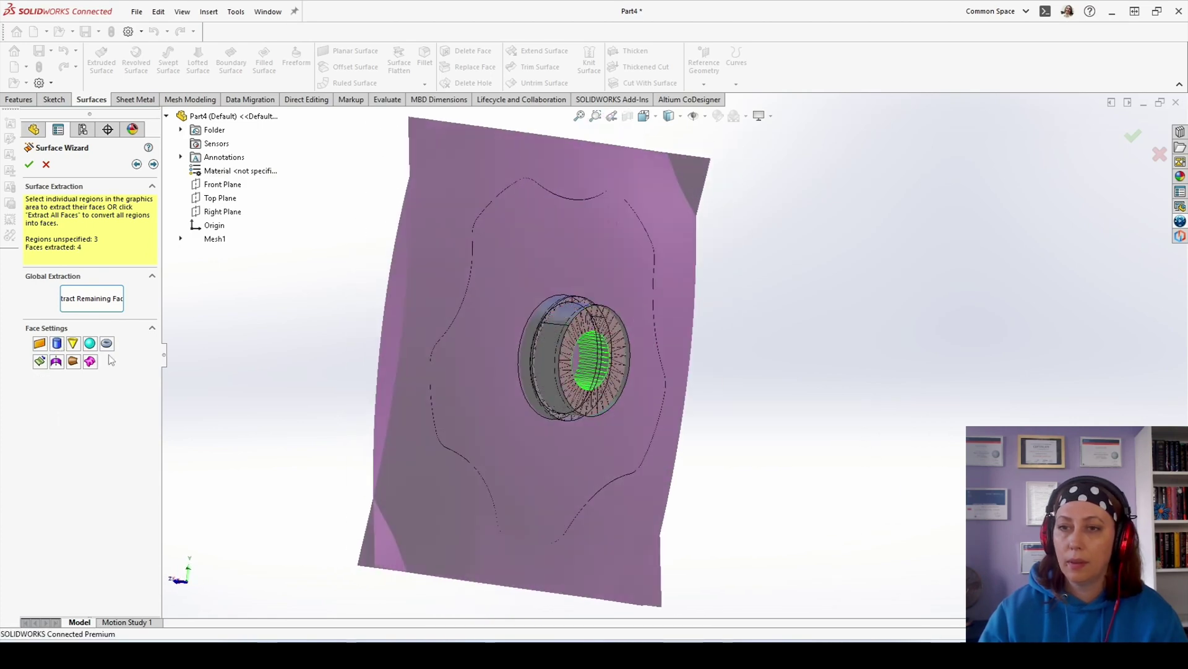
pyautogui.scroll(-3, 580, 347)
pyautogui.click(39, 342)
pyautogui.click(498, 345)
pyautogui.click(40, 343)
# Step: Hide the BSpline surface covering the face around the hexagonal recess
pyautogui.scroll(3, 838, 385)
pyautogui.click(838, 384)
pyautogui.moveTo(838, 385); pyautogui.dragTo(880, 419, button='middle')
pyautogui.scroll(1, 509, 328)
pyautogui.scroll(-2, 510, 333)
pyautogui.moveTo(511, 335); pyautogui.dragTo(548, 318, button='middle')
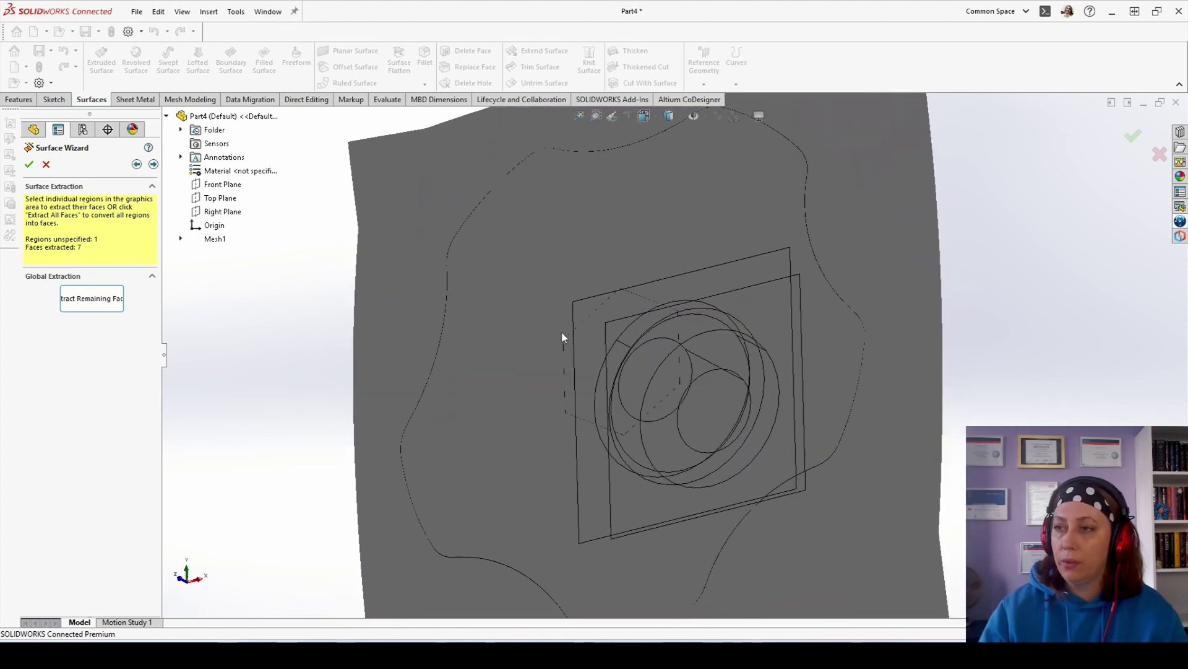
pyautogui.scroll(3, 647, 328)
pyautogui.scroll(-2, 753, 308)
pyautogui.moveTo(786, 306); pyautogui.dragTo(776, 289, button='middle')
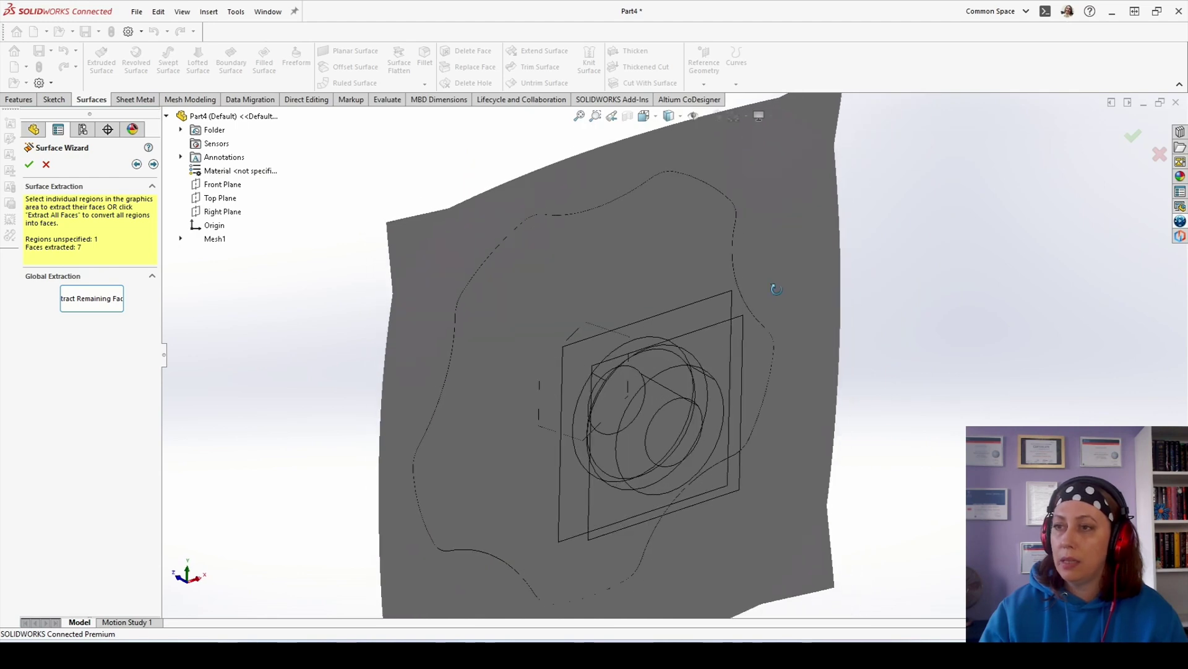
pyautogui.click(410, 380)
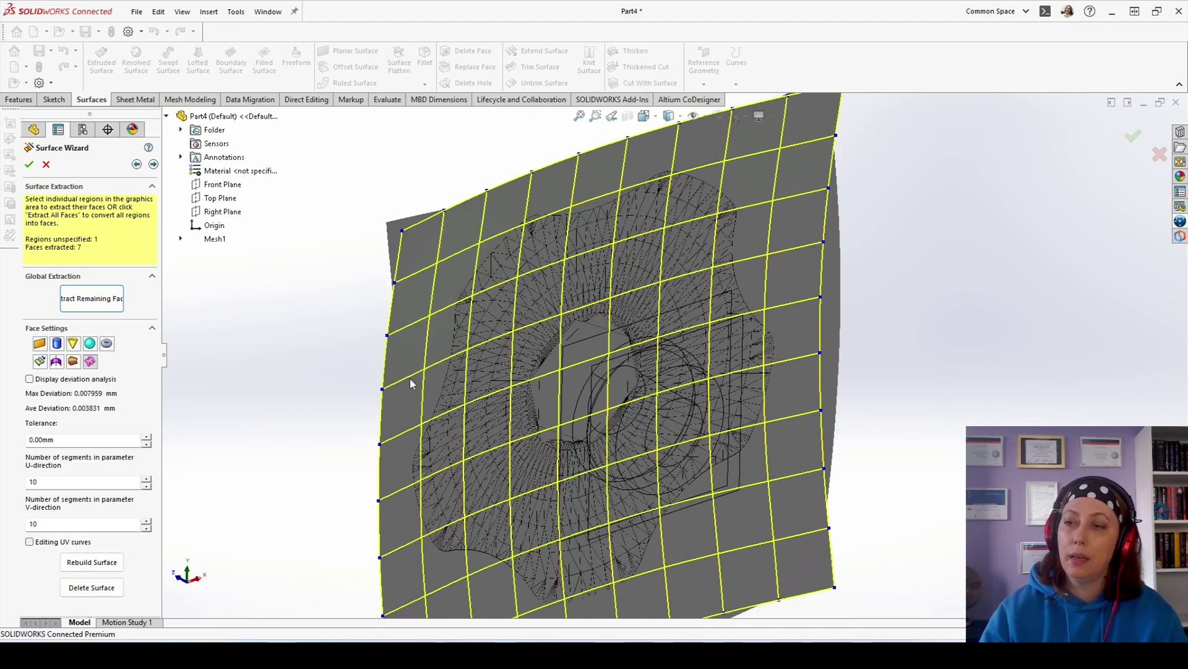
pyautogui.rightClick(411, 384)
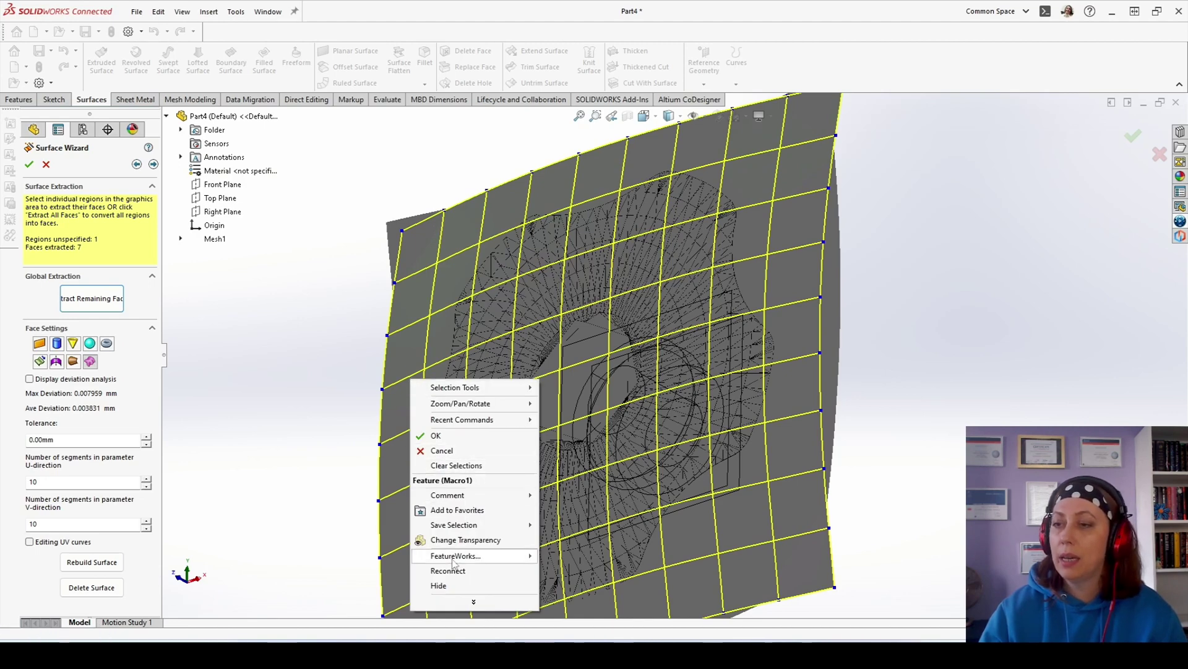
pyautogui.click(439, 586)
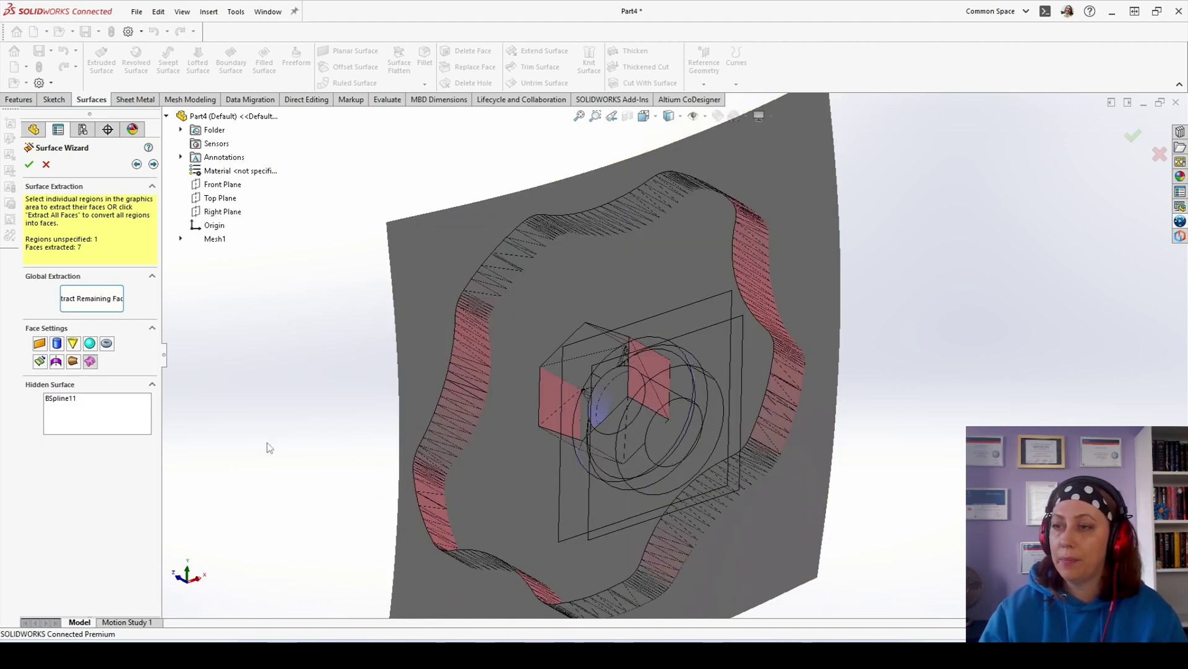
# Step: Extract the flat floor of the hexagonal recess around the bore as a plane
pyautogui.moveTo(363, 419); pyautogui.dragTo(505, 330, button='middle')
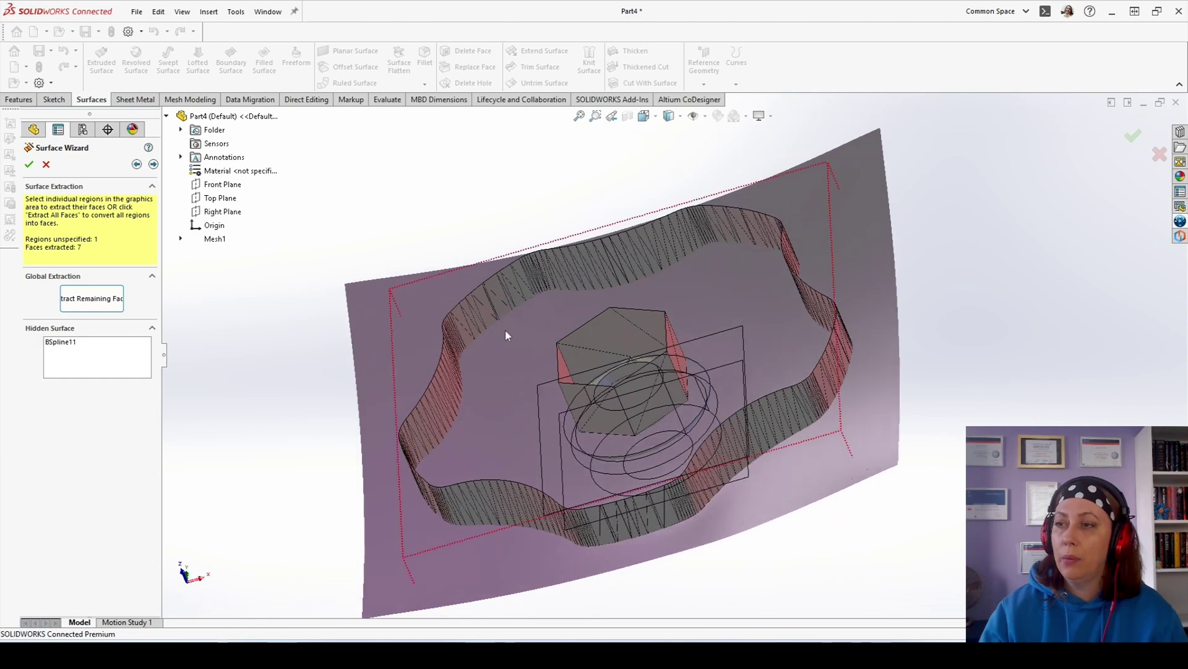
pyautogui.click(605, 334)
pyautogui.moveTo(605, 334); pyautogui.dragTo(662, 366, button='middle')
pyautogui.click(662, 366)
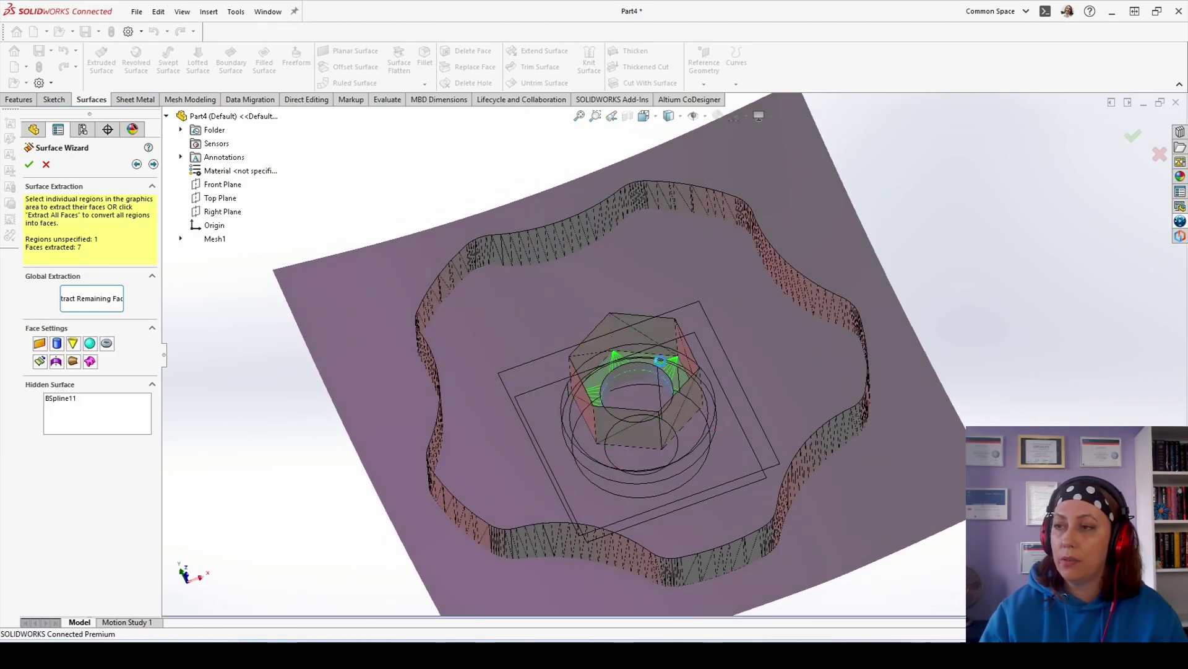
pyautogui.click(39, 345)
# Step: Extract the side walls of the hexagonal recess as an extruded surface
pyautogui.click(652, 331)
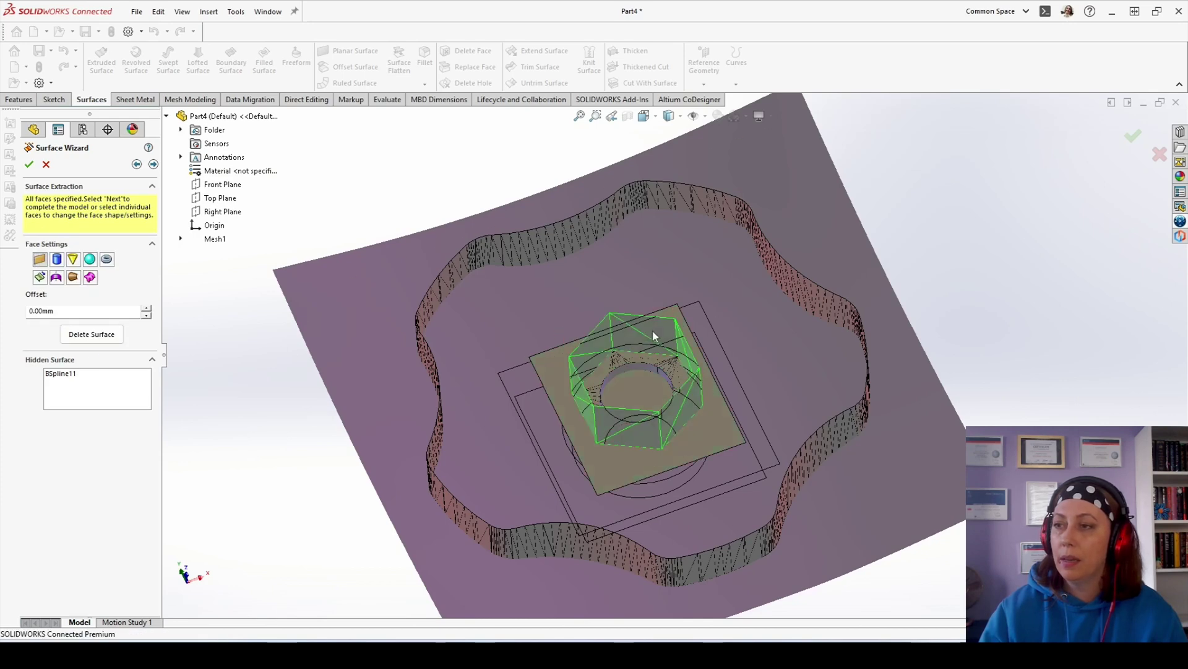
pyautogui.click(40, 277)
pyautogui.moveTo(495, 438); pyautogui.dragTo(489, 398, button='middle')
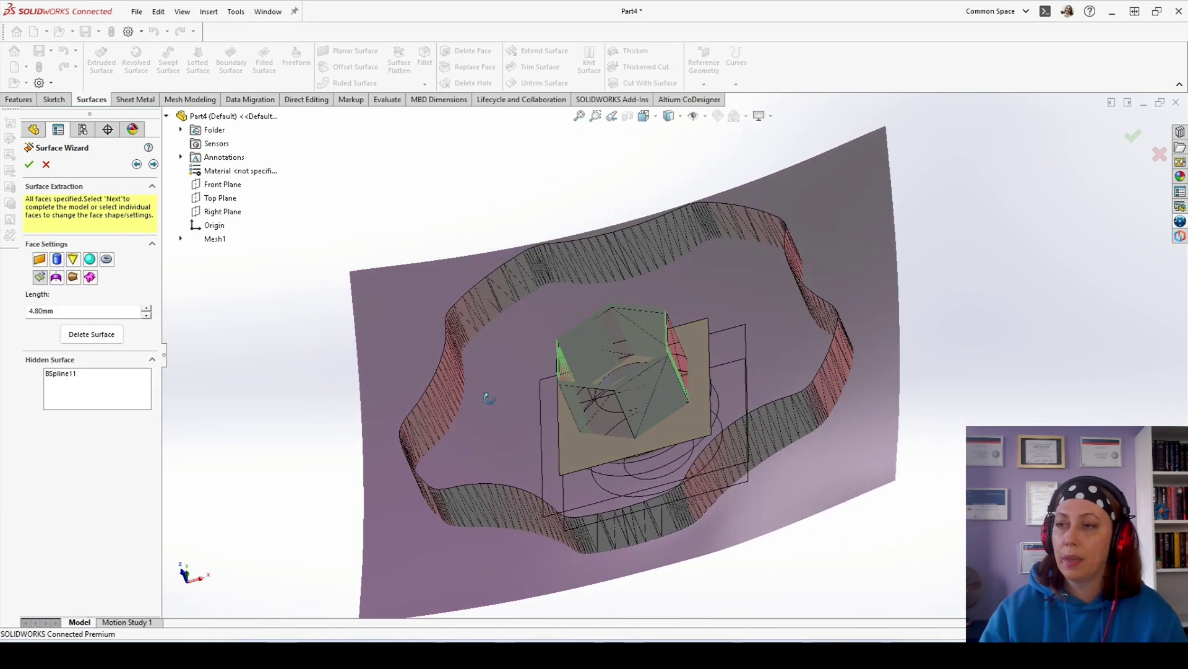
pyautogui.click(221, 306)
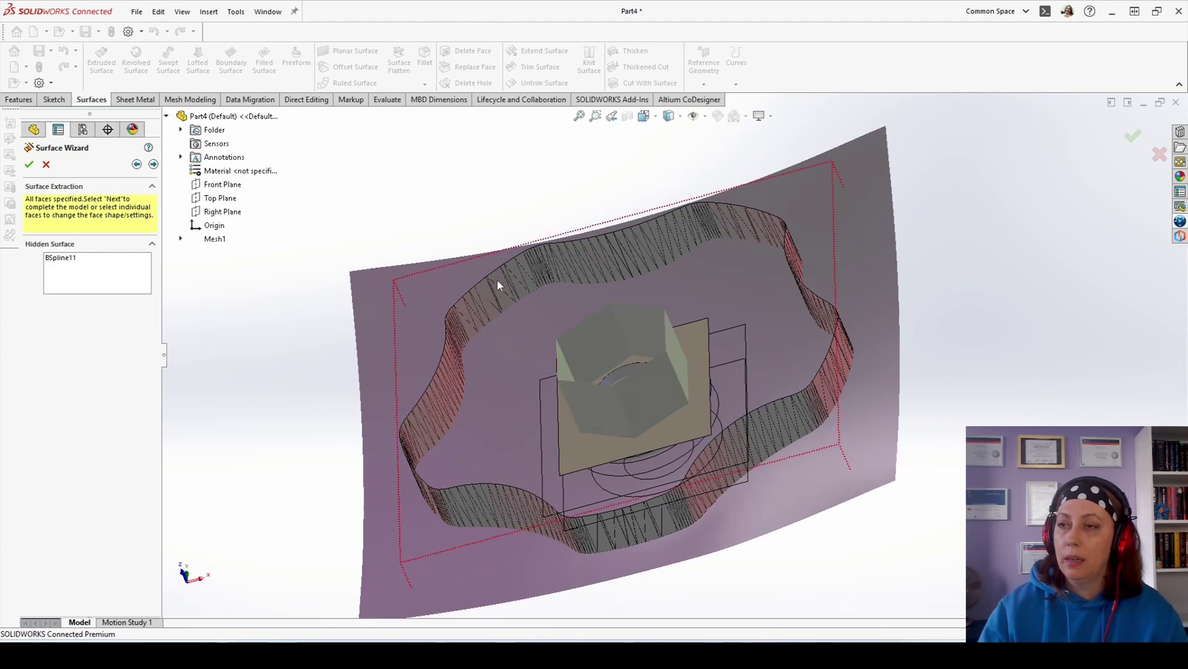
# Step: Extract the wavy outer rim wall of the knob as an extruded surface
pyautogui.click(500, 283)
pyautogui.moveTo(500, 283); pyautogui.dragTo(534, 260, button='middle')
pyautogui.click(39, 276)
pyautogui.moveTo(538, 367)
pyautogui.mouseDown(button='middle')
pyautogui.moveTo(557, 484)
pyautogui.moveTo(568, 380)
pyautogui.mouseUp(button='middle')
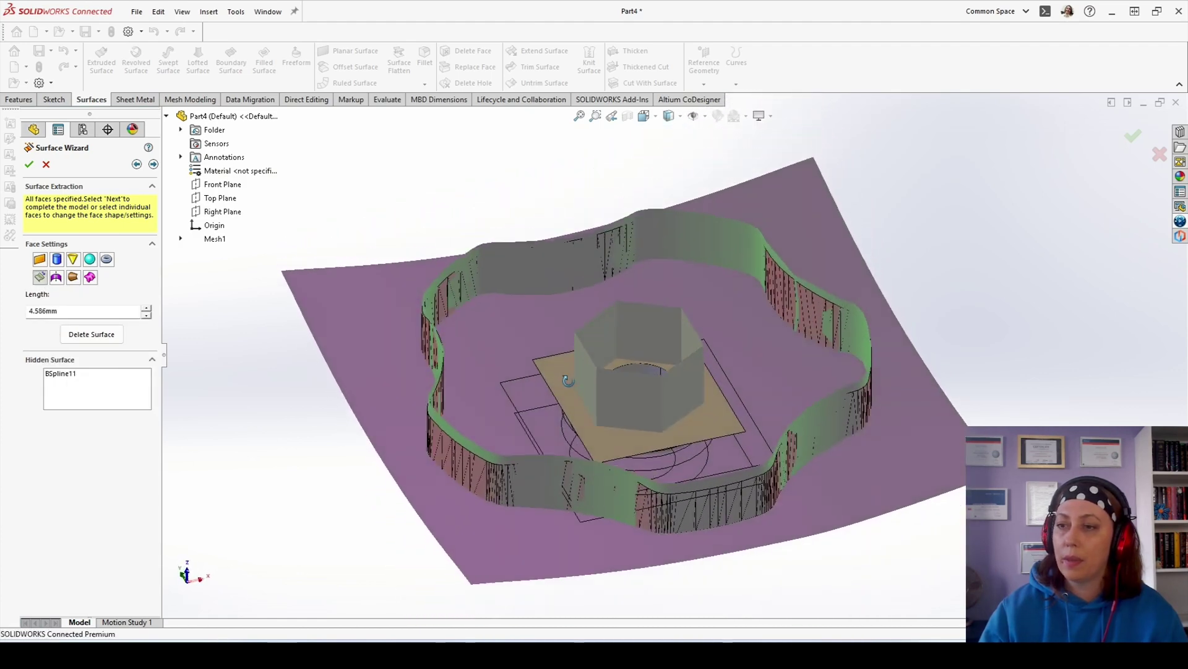
# Step: Reduce the length of the outer rim's extruded surface to 4.10345519mm
pyautogui.click(147, 315)
pyautogui.click(147, 315)
pyautogui.click(146, 315)
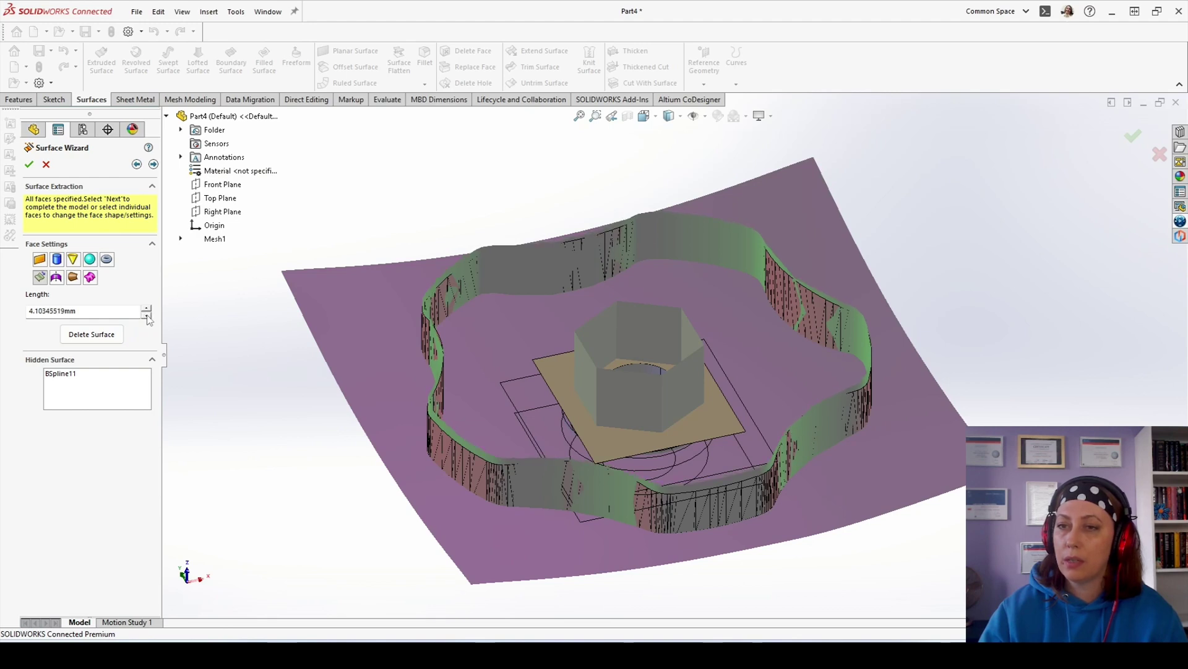
# Step: Show the hidden BSpline11 surface again alongside the other extracted faces of the knob
pyautogui.click(213, 368)
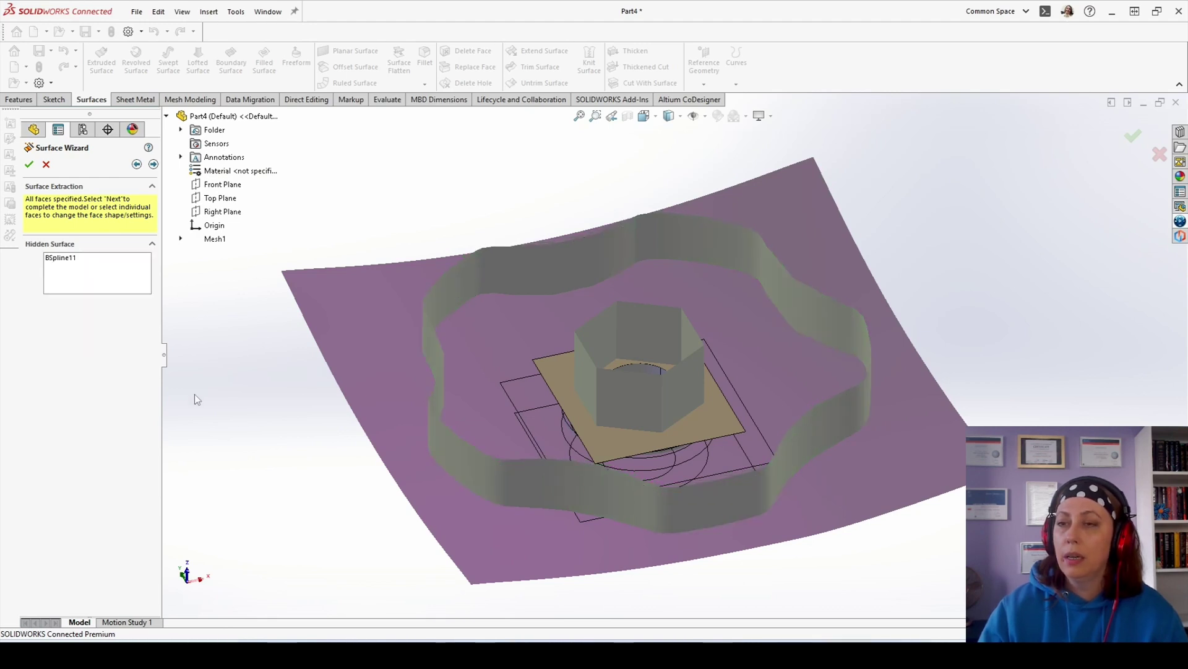
pyautogui.moveTo(705, 429); pyautogui.dragTo(518, 442, button='middle')
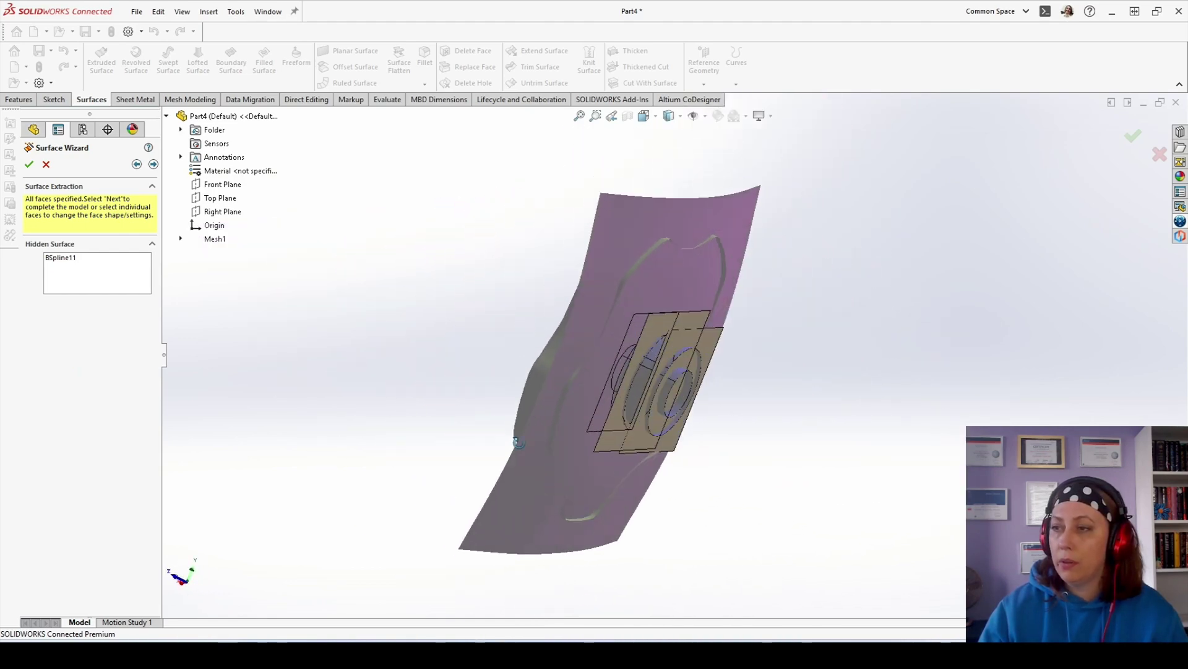
pyautogui.scroll(-10, 655, 351)
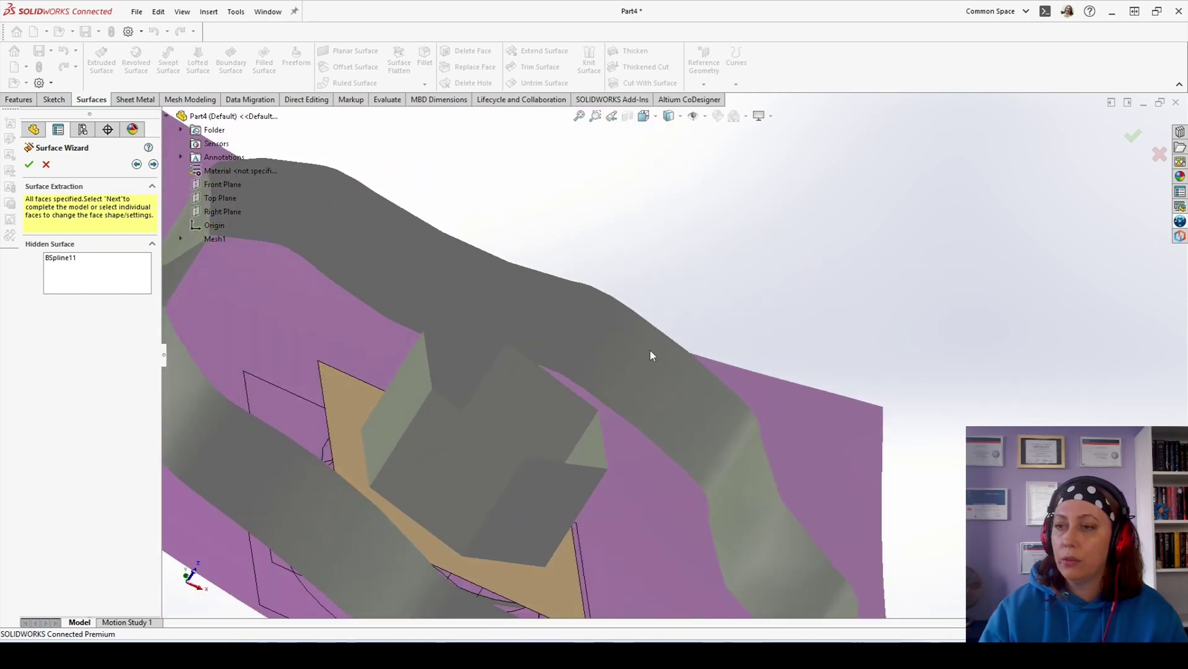
pyautogui.scroll(6, 654, 346)
pyautogui.moveTo(614, 367); pyautogui.dragTo(525, 383, button='middle')
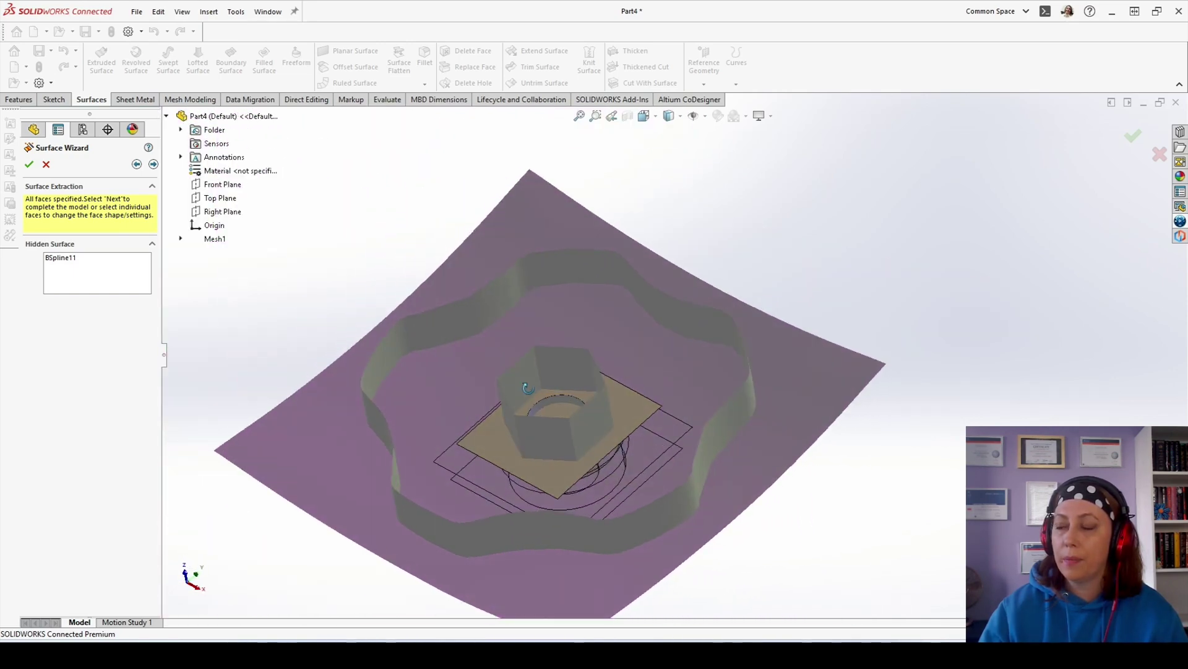
pyautogui.click(61, 259)
pyautogui.rightClick(62, 260)
pyautogui.click(86, 263)
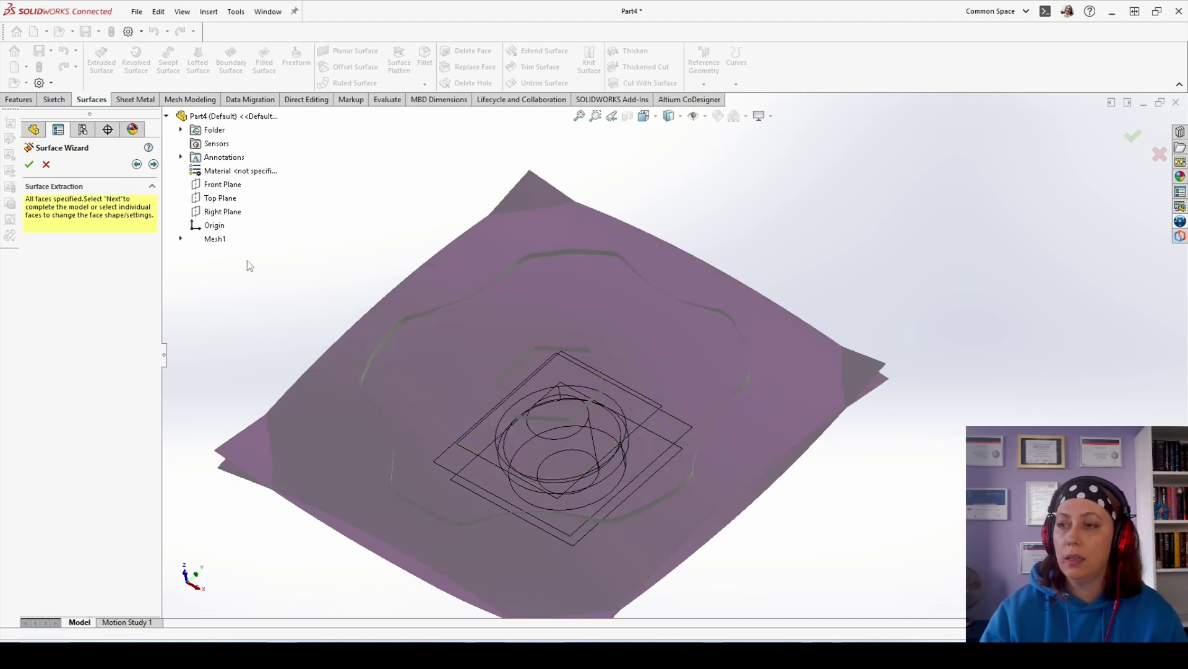
# Step: Delete the B-spline surface fitted to the knob's top region
pyautogui.scroll(4, 358, 316)
pyautogui.moveTo(358, 316)
pyautogui.mouseDown(button='middle')
pyautogui.moveTo(458, 254)
pyautogui.moveTo(567, 247)
pyautogui.moveTo(467, 291)
pyautogui.moveTo(374, 303)
pyautogui.mouseUp(button='middle')
pyautogui.scroll(-3, 613, 375)
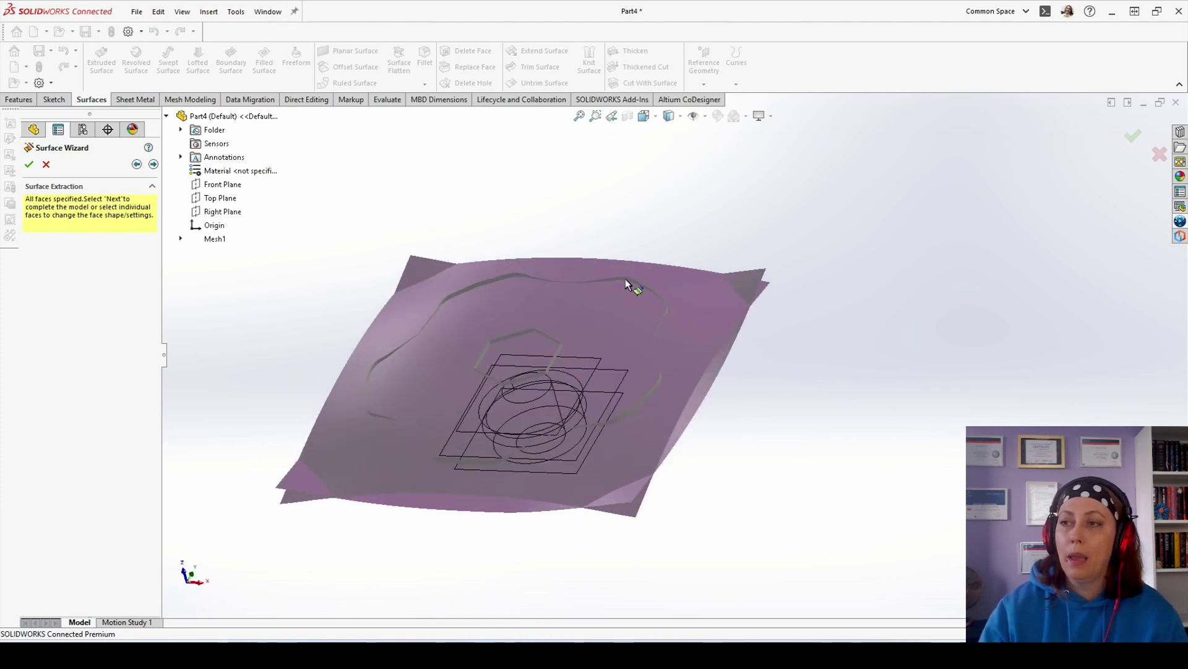
pyautogui.click(666, 277)
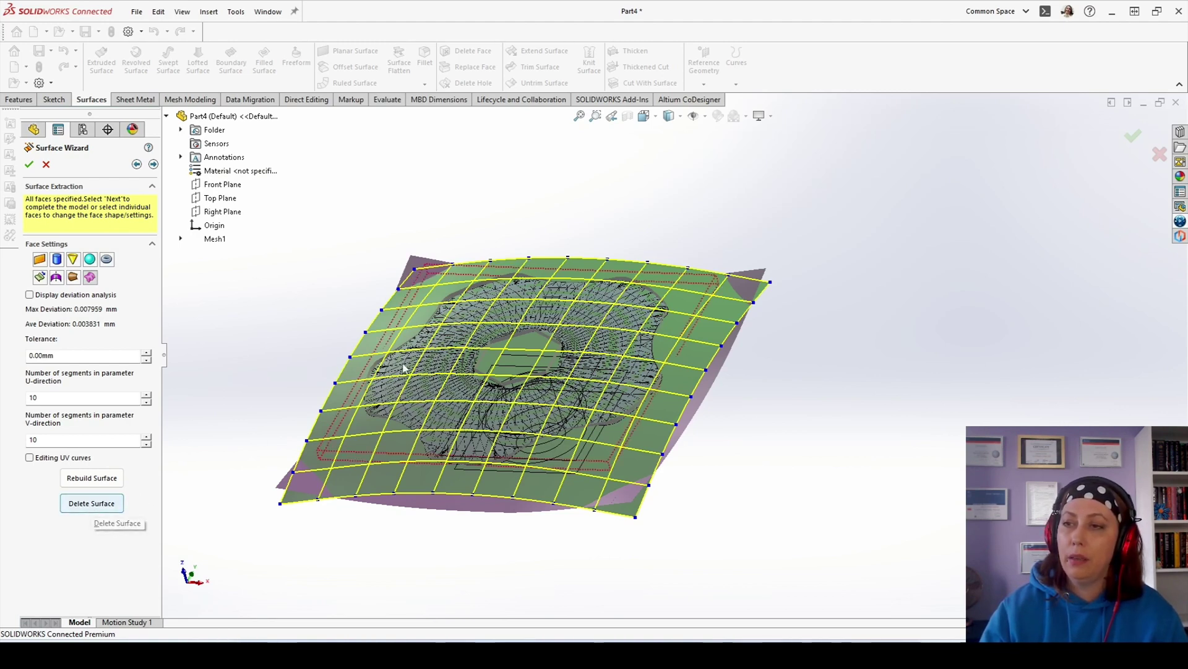
pyautogui.click(93, 506)
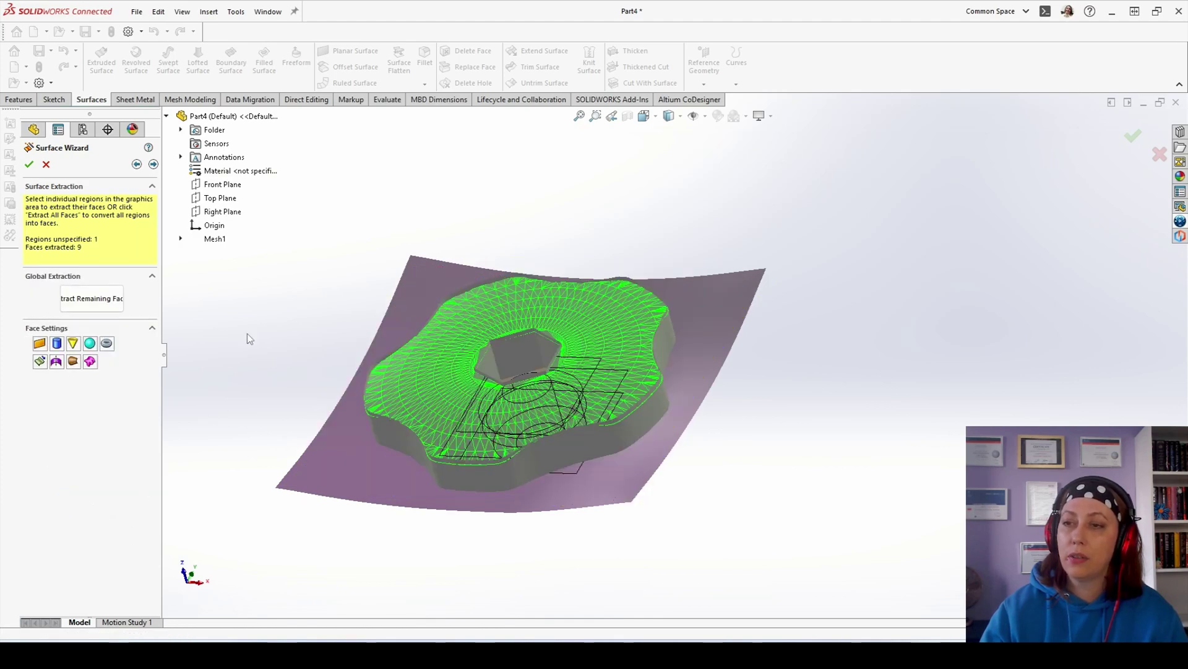
# Step: Complete the Surface Wizard with the extracted faces, leaving the knob's top region unextracted
pyautogui.click(249, 335)
pyautogui.moveTo(408, 343); pyautogui.dragTo(524, 349, button='middle')
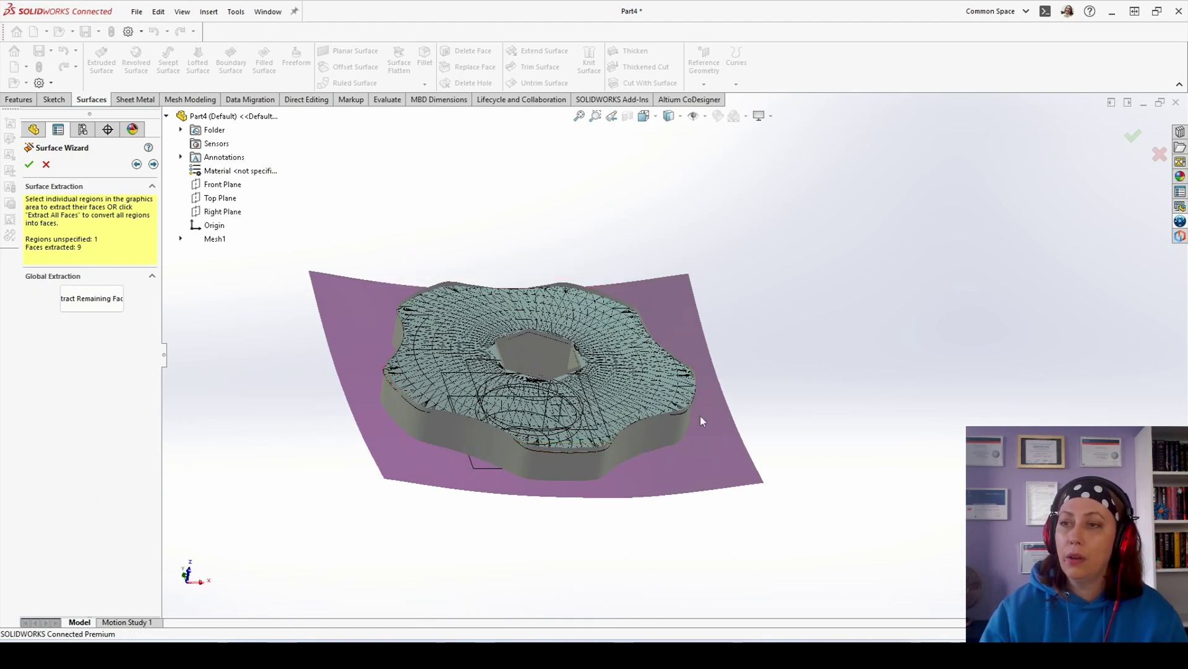
pyautogui.moveTo(681, 430); pyautogui.dragTo(608, 425, button='middle')
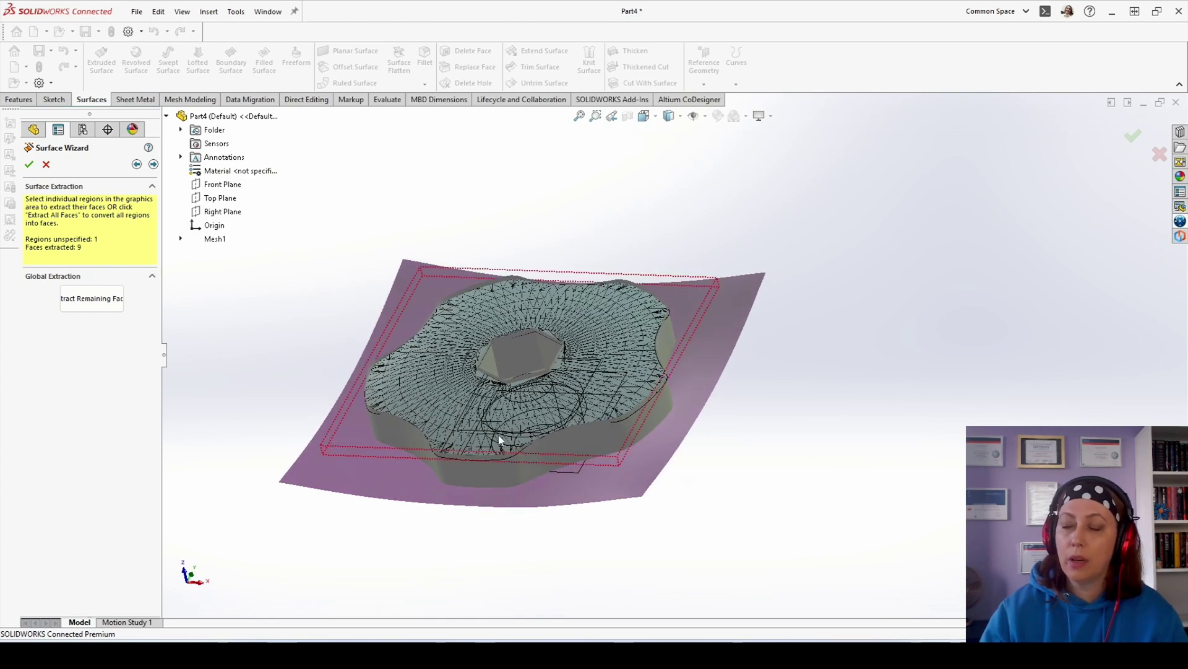
pyautogui.click(153, 165)
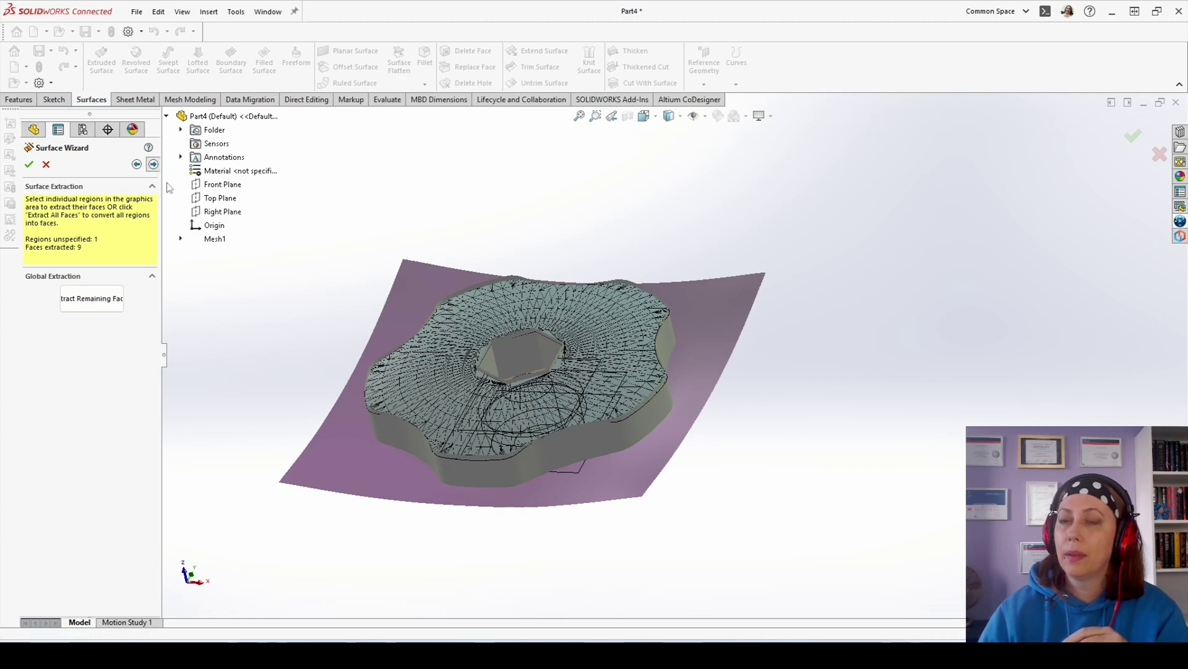
pyautogui.click(30, 166)
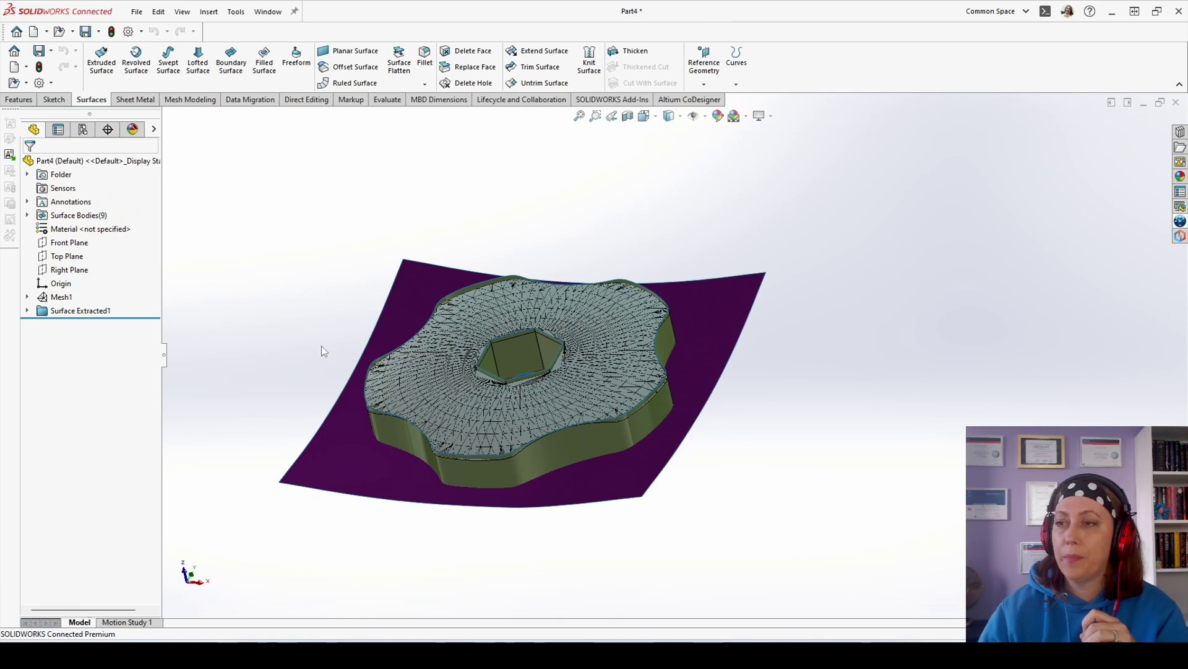
# Step: Expand Mesh1 and Surface Extracted1 to review their contents, and suppress the Surface Extracted1 folder
pyautogui.click(28, 297)
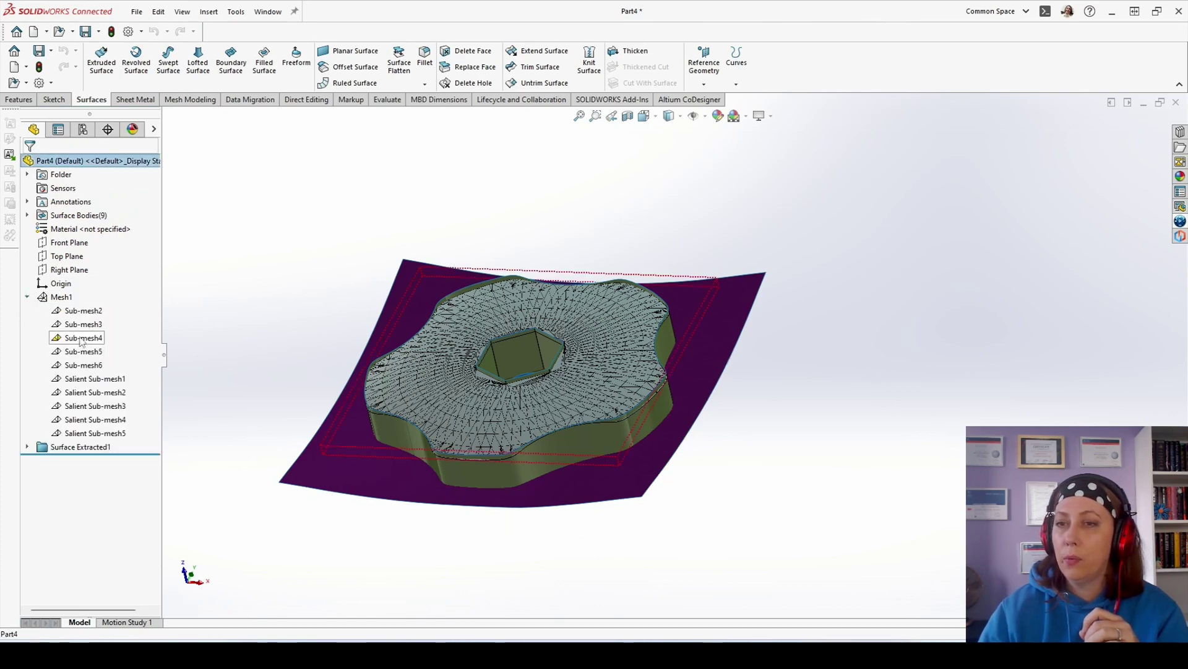
pyautogui.click(83, 337)
pyautogui.click(299, 268)
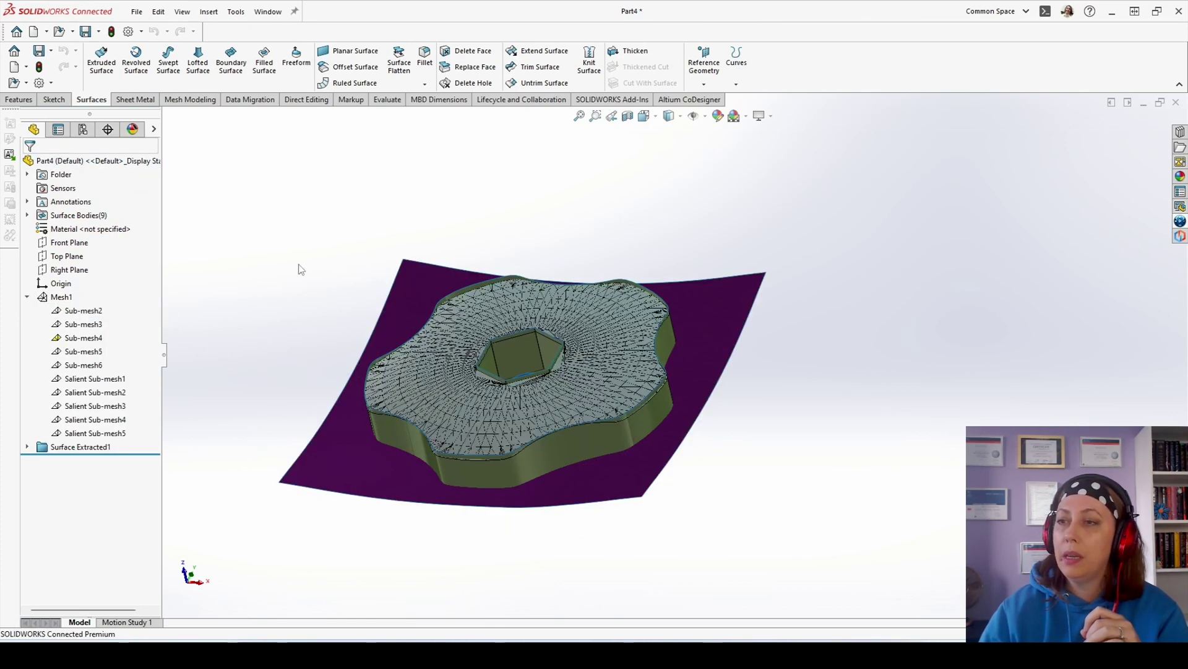
pyautogui.click(27, 447)
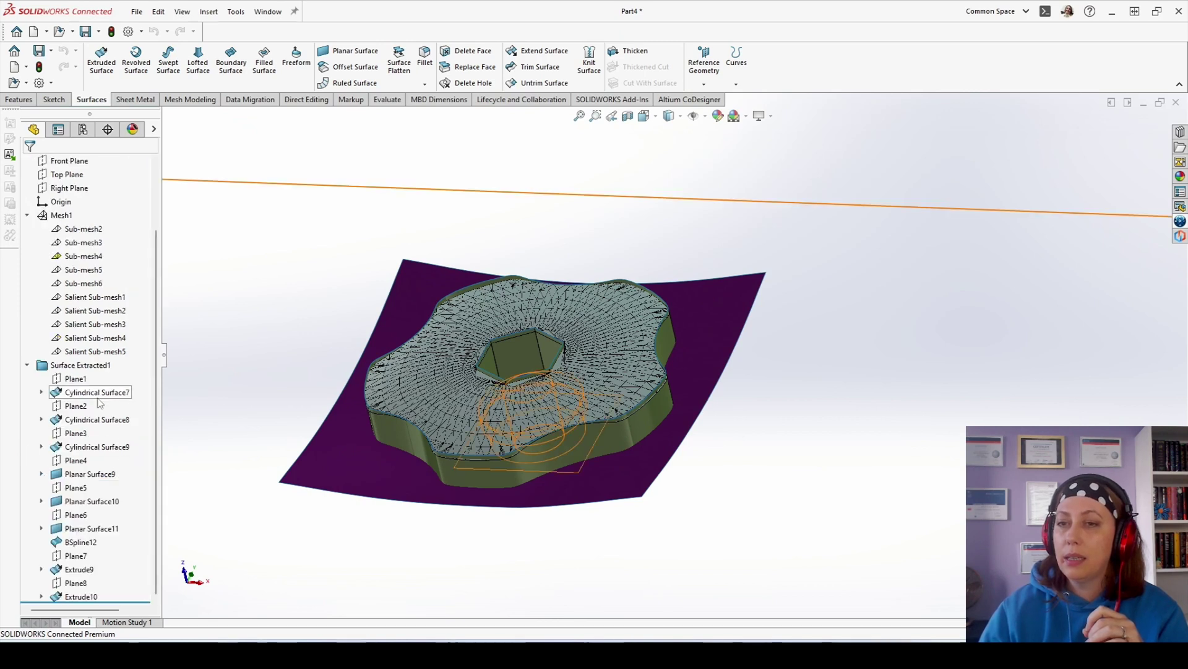
pyautogui.click(79, 365)
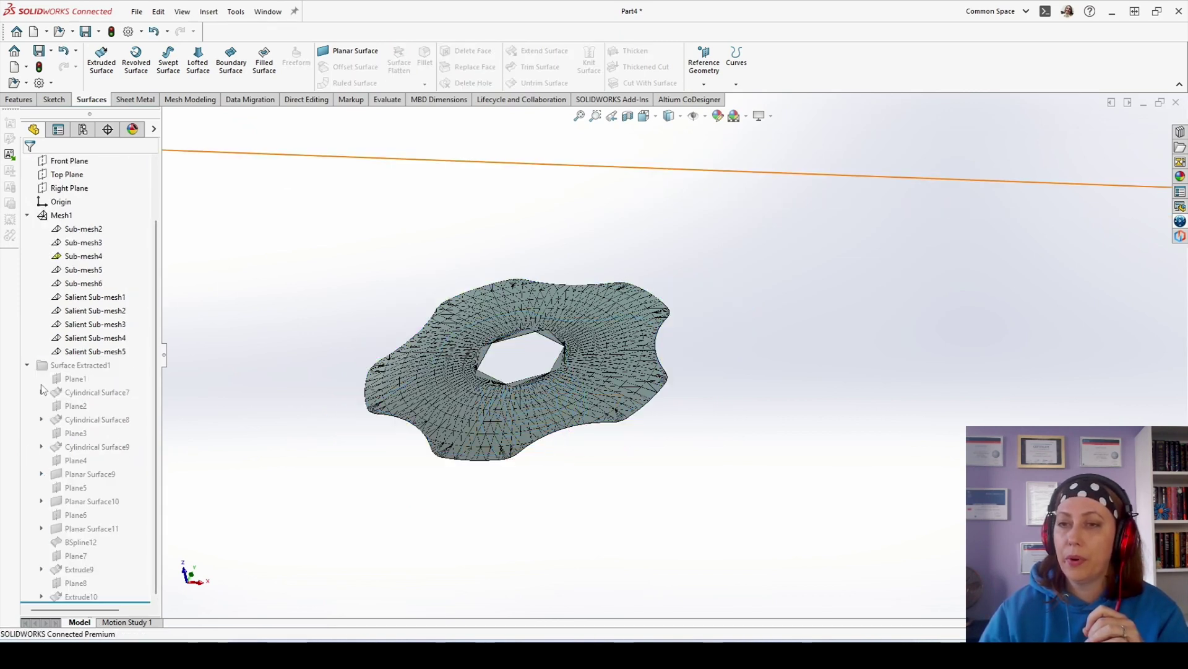
pyautogui.moveTo(380, 427); pyautogui.dragTo(390, 405, button='middle')
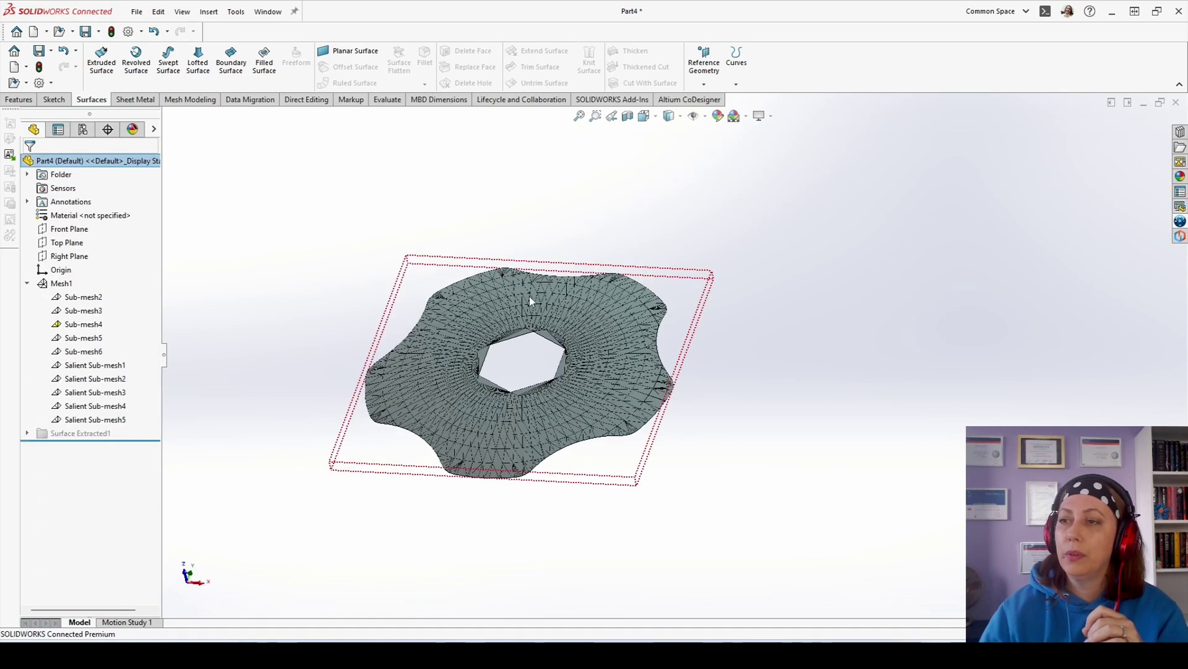
pyautogui.moveTo(644, 364); pyautogui.dragTo(607, 385, button='middle')
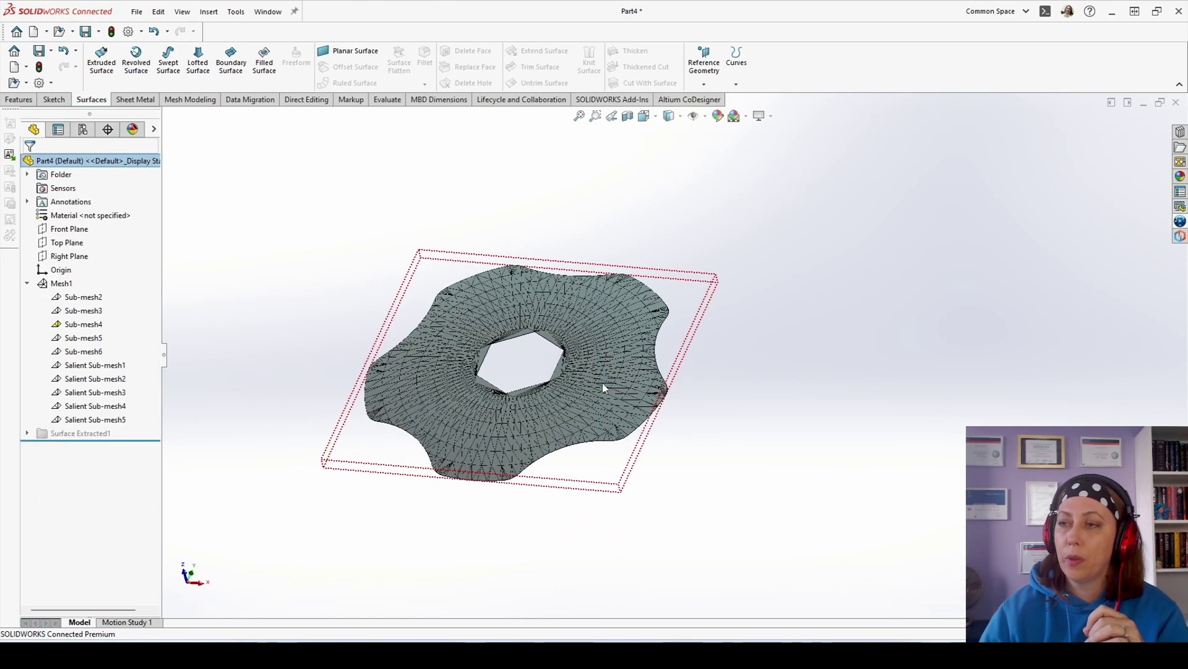
# Step: Set up a guided creation in the Surface Wizard for Sub-mesh4, the knob's top region, without a split plane or repainting
pyautogui.click(518, 307)
pyautogui.click(236, 11)
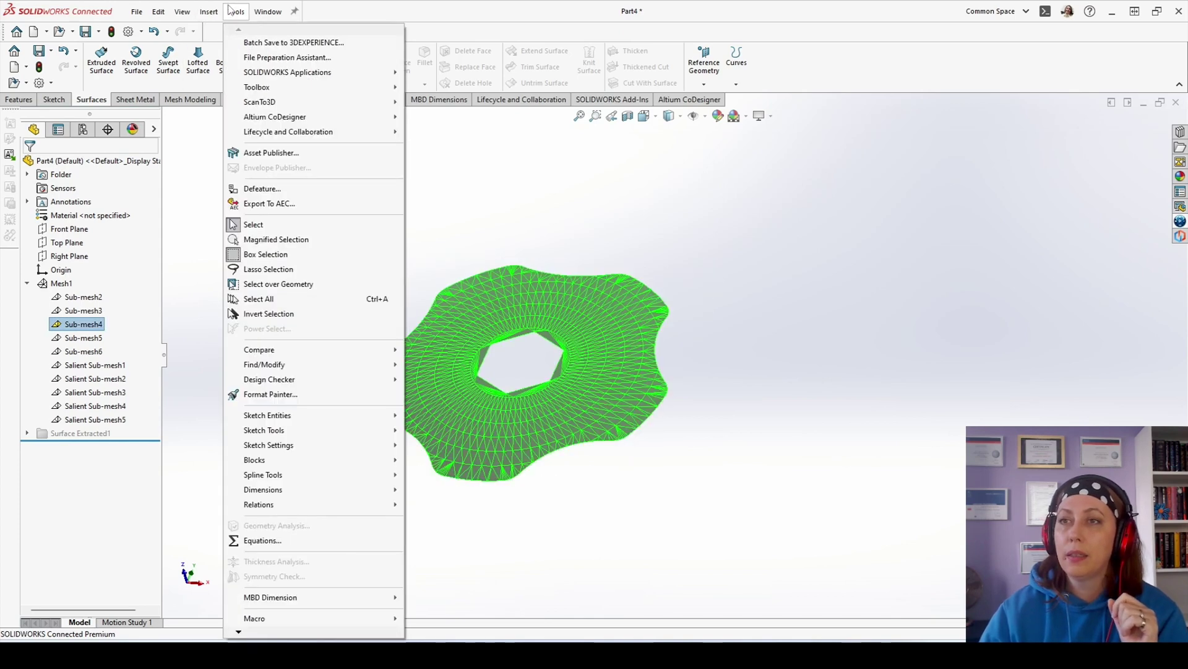
pyautogui.moveTo(297, 106)
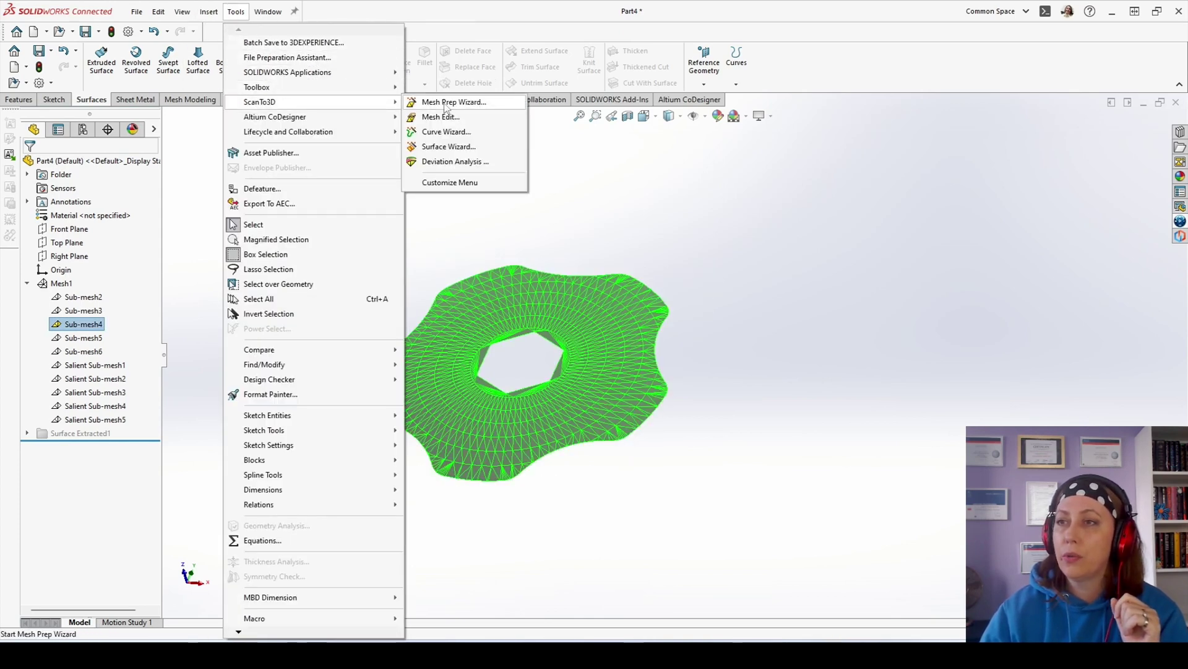
pyautogui.click(449, 146)
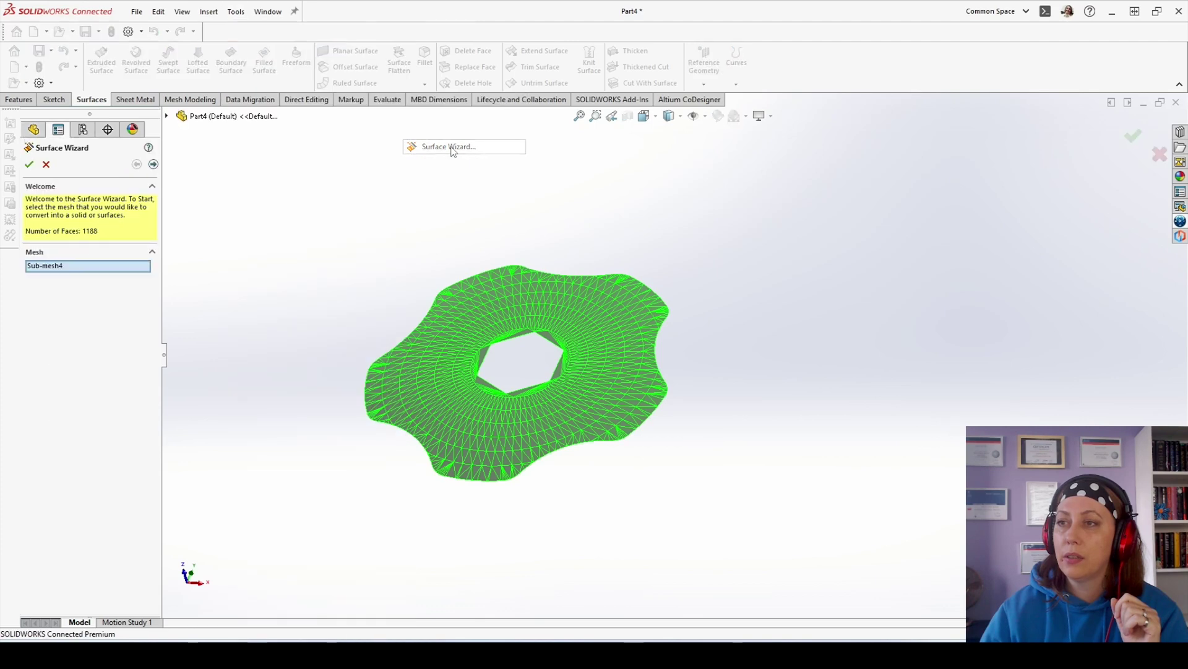
pyautogui.click(153, 164)
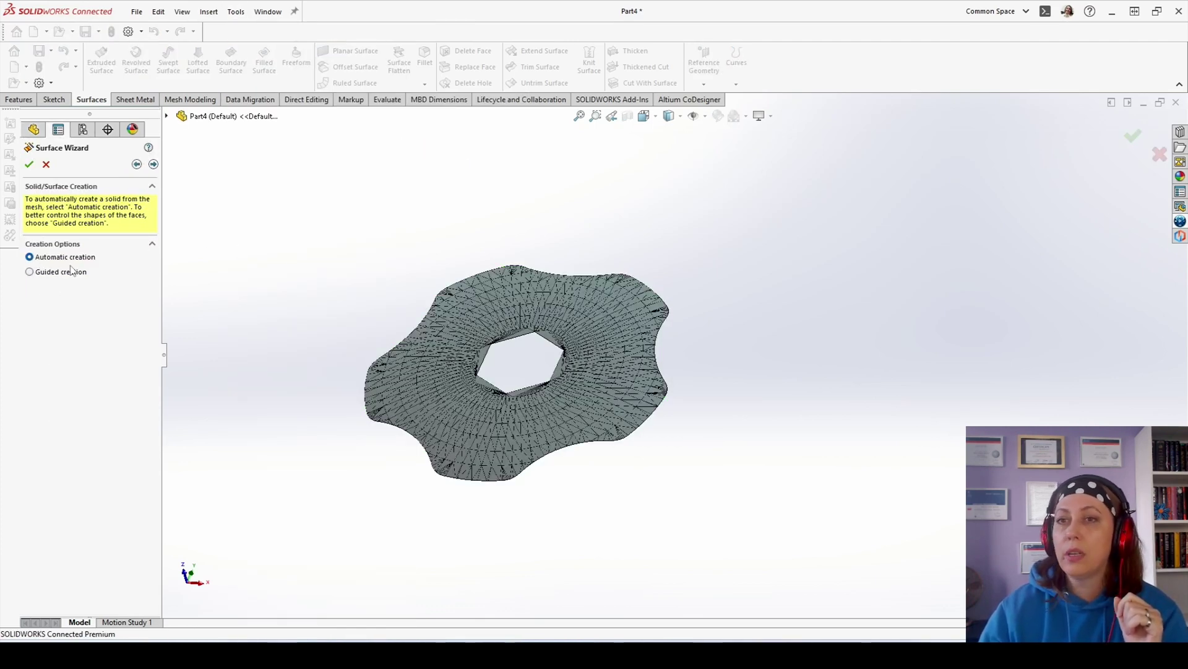
pyautogui.click(38, 276)
pyautogui.click(153, 164)
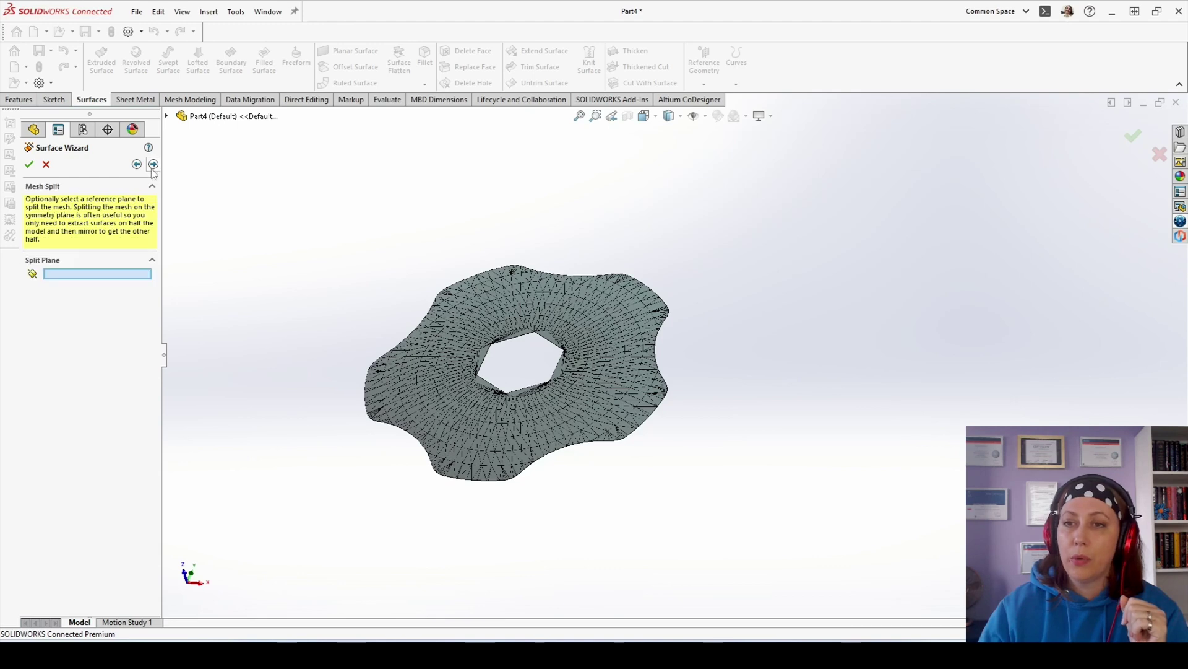
pyautogui.click(153, 164)
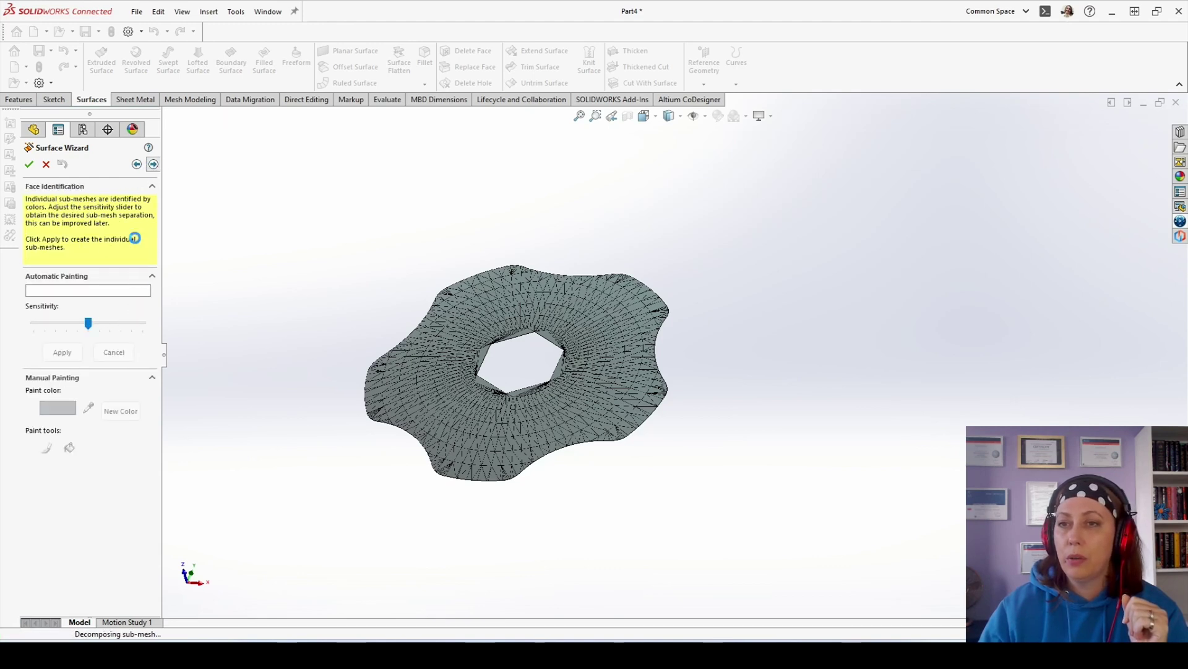
pyautogui.click(153, 164)
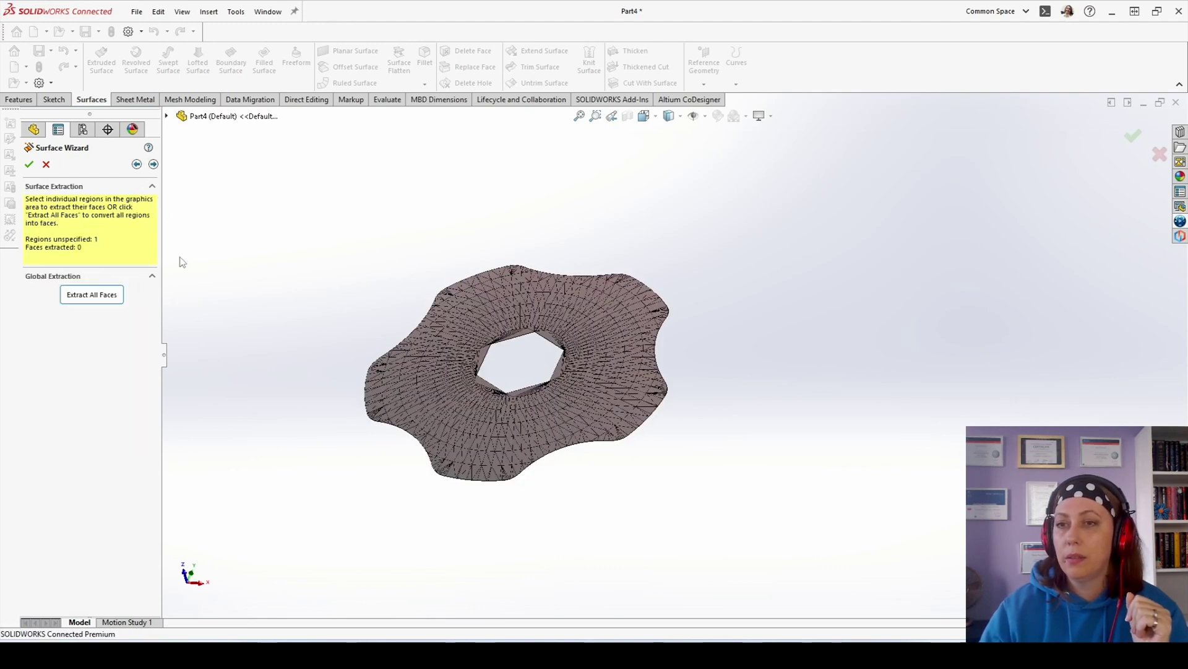
# Step: Extract the knob's top region, Sub-mesh7, as a B-spline surface
pyautogui.click(469, 342)
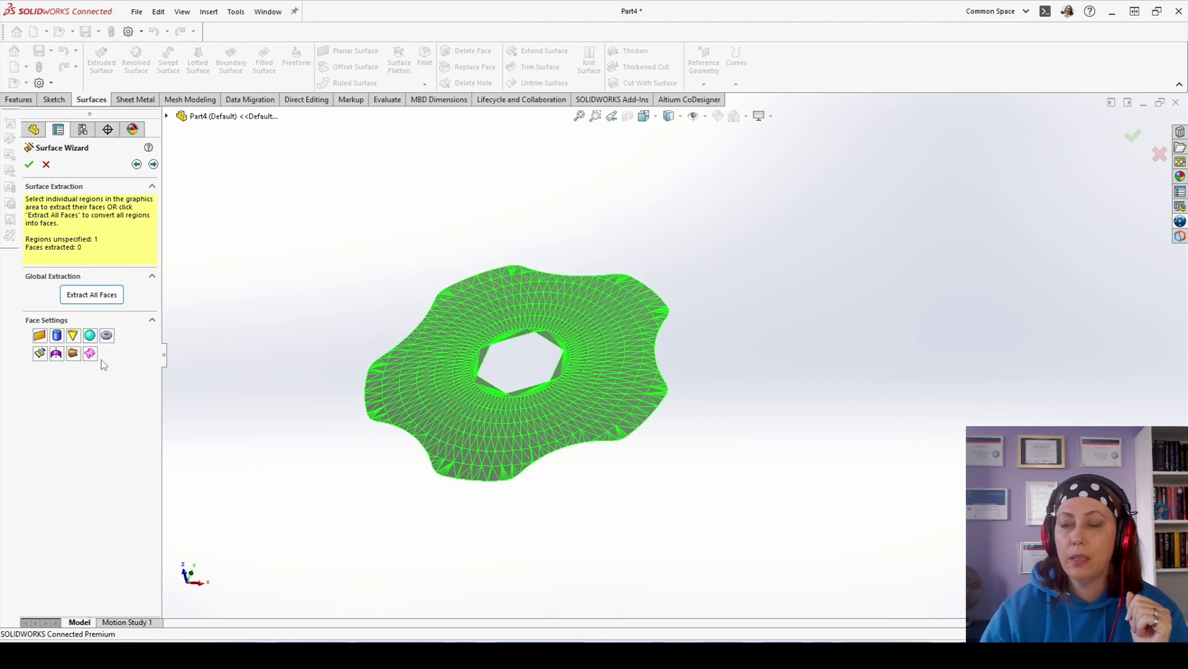
pyautogui.click(750, 291)
pyautogui.click(466, 307)
pyautogui.click(552, 314)
pyautogui.click(509, 306)
pyautogui.click(721, 333)
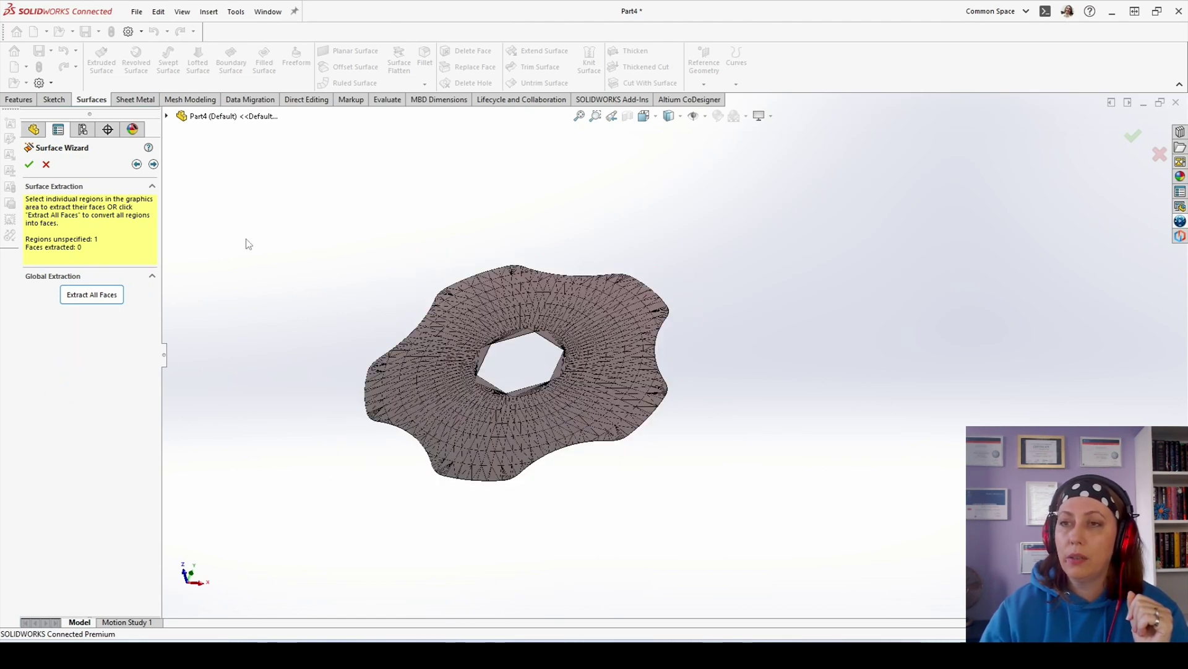
pyautogui.click(165, 116)
pyautogui.click(181, 239)
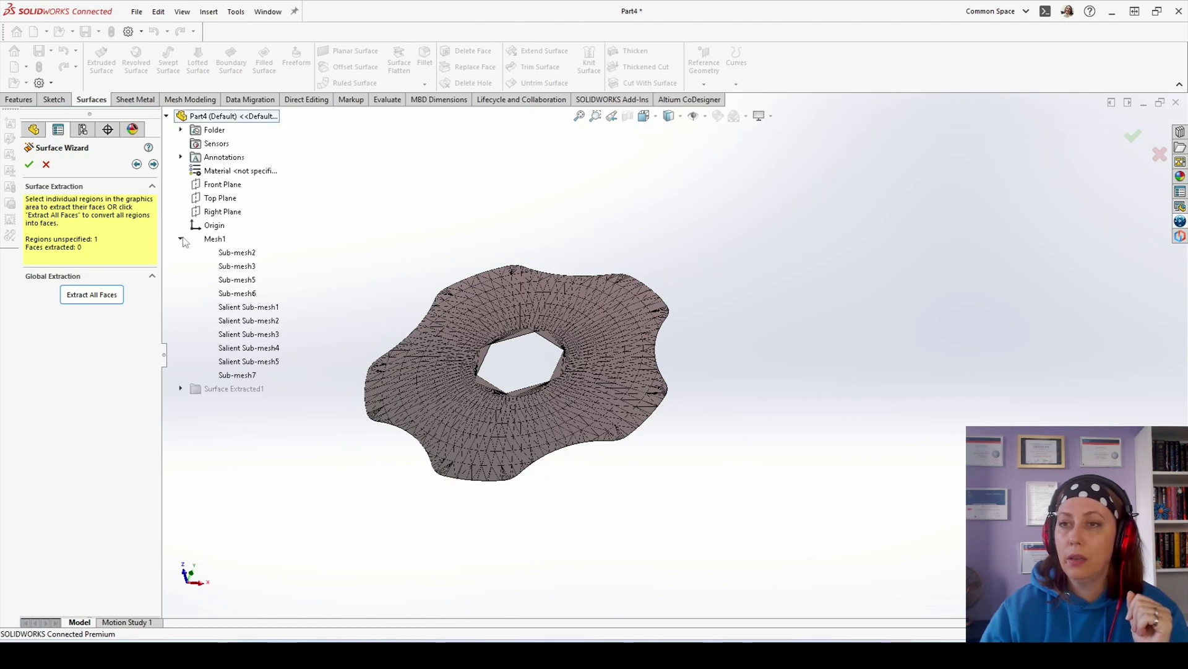
pyautogui.click(234, 375)
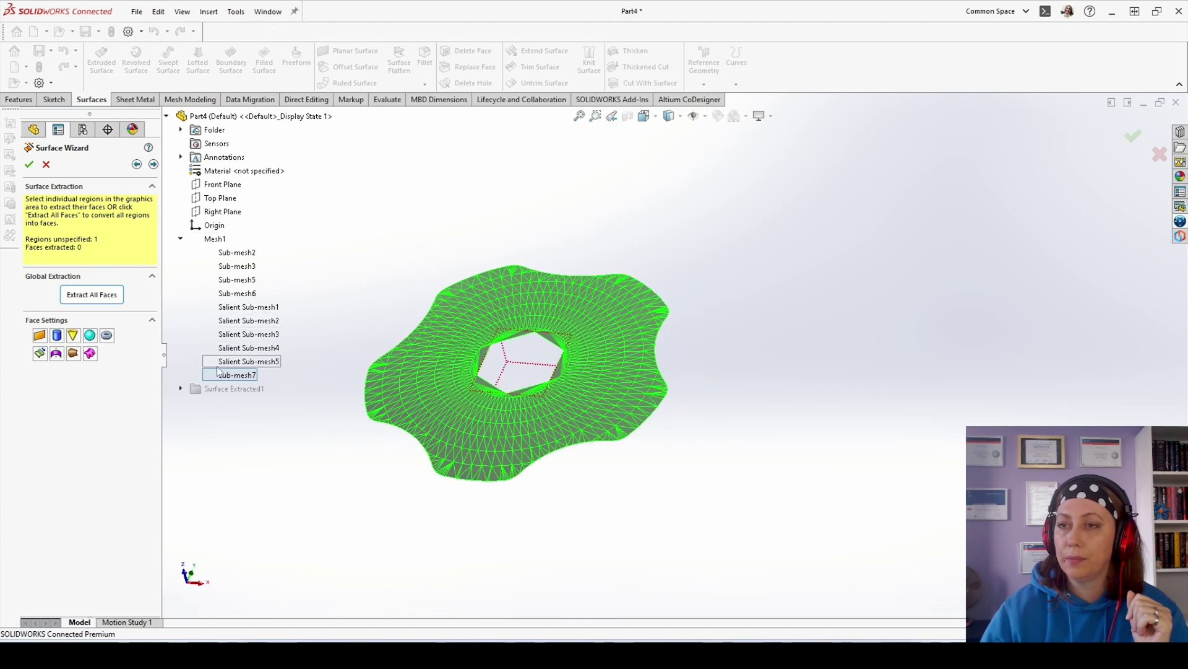
pyautogui.click(90, 354)
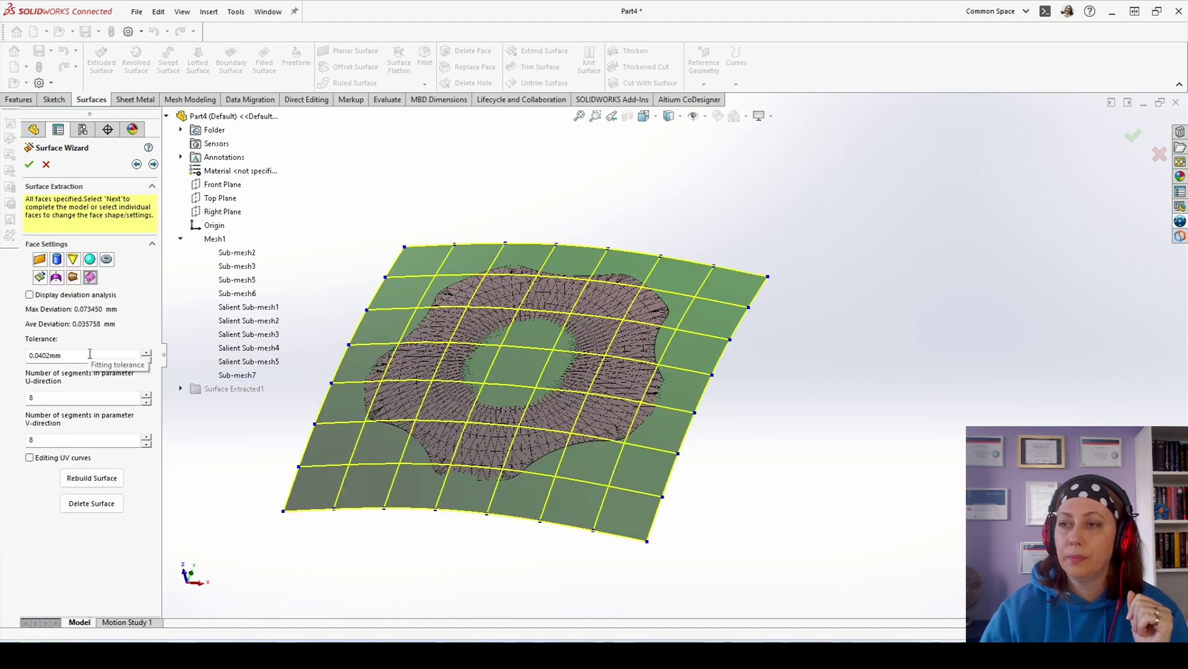
# Step: Set the B-spline surface to 10 segments in both the U and V directions and complete the extraction
pyautogui.click(147, 394)
pyautogui.click(147, 393)
pyautogui.click(146, 436)
pyautogui.click(146, 436)
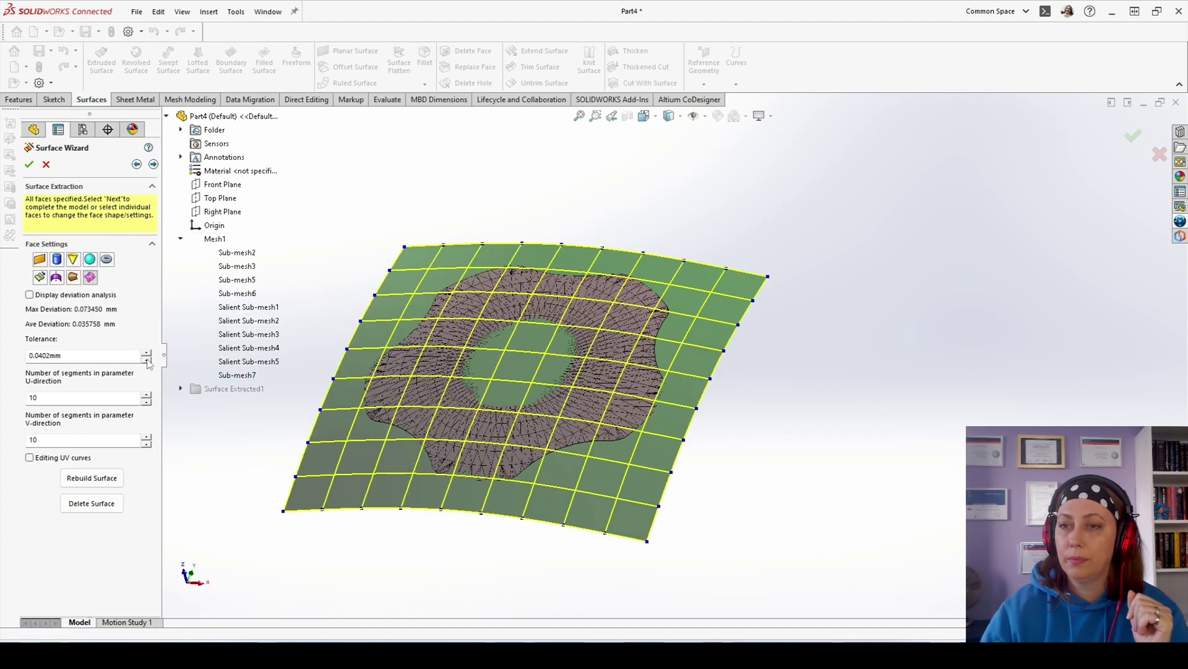
pyautogui.scroll(-1, 148, 365)
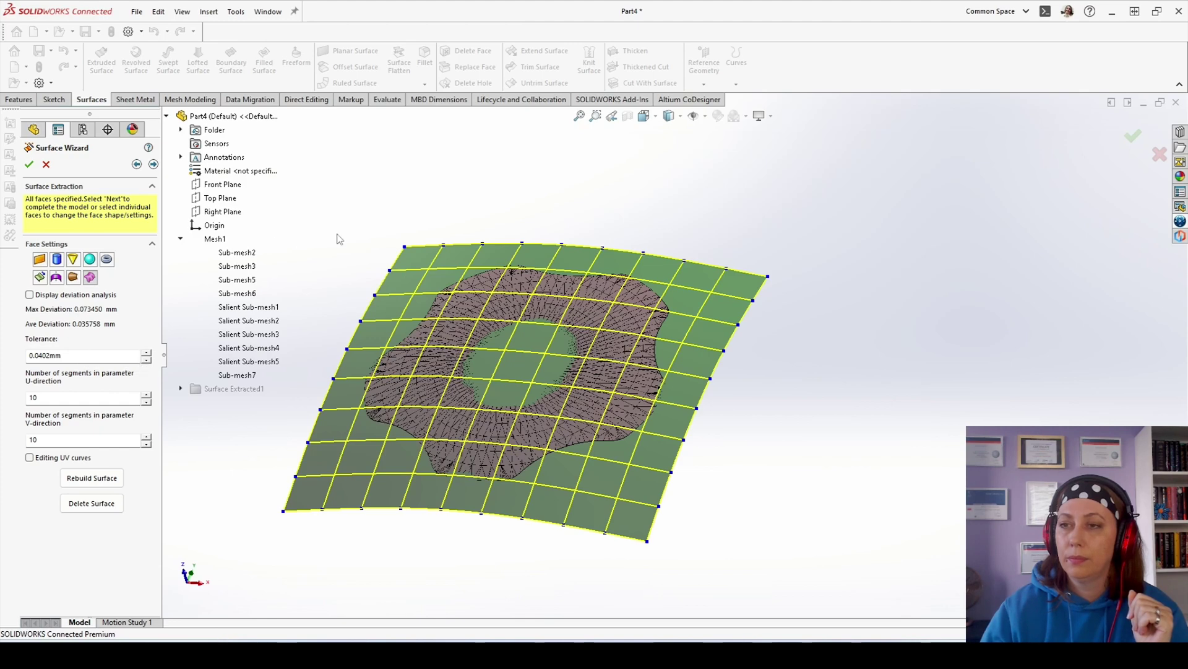
pyautogui.click(153, 164)
pyautogui.click(28, 164)
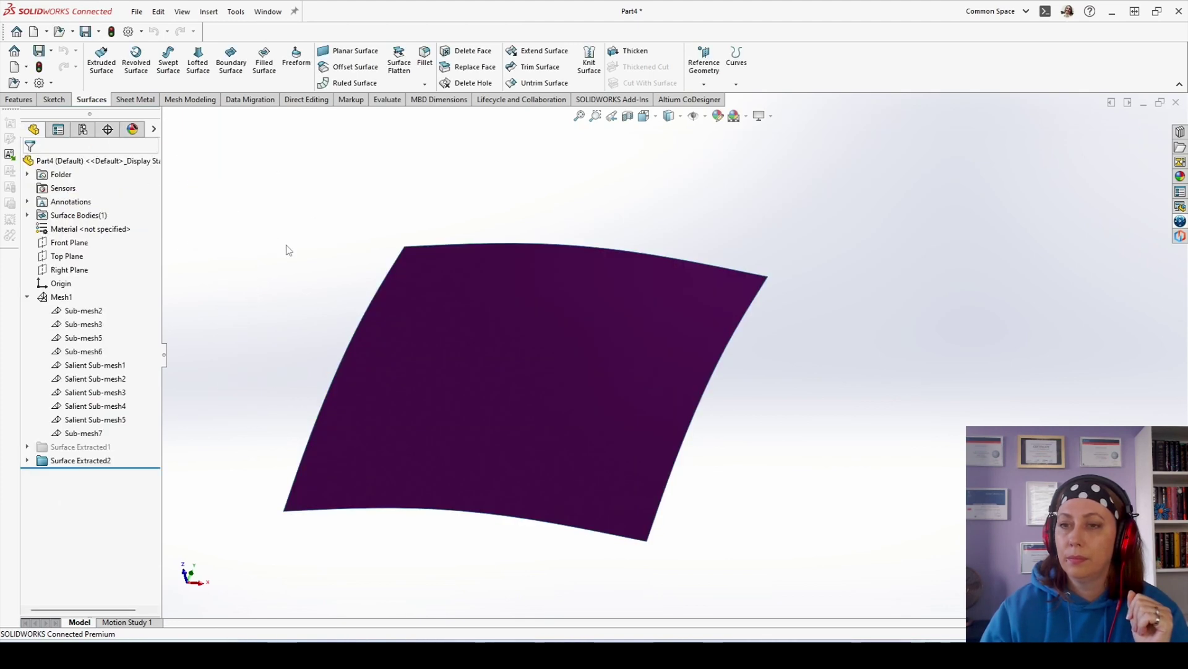
# Step: Unsuppress Surface Extracted1 to bring back the previously extracted surfaces with the new top surface
pyautogui.click(28, 297)
pyautogui.click(79, 309)
pyautogui.click(74, 272)
pyautogui.moveTo(270, 283); pyautogui.dragTo(341, 356, button='middle')
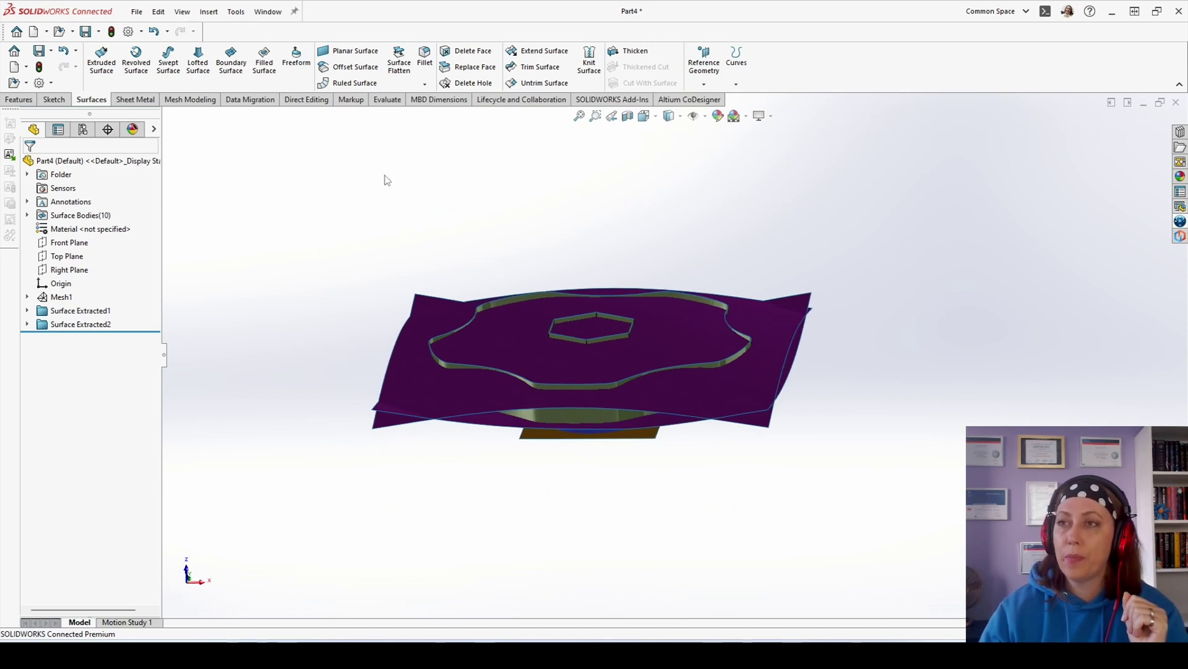
# Step: Set up a mutual surface trim between B-spline surfaces BSpline18 and BSpline12 and the knob's wavy side wall, Extrude10
pyautogui.click(517, 67)
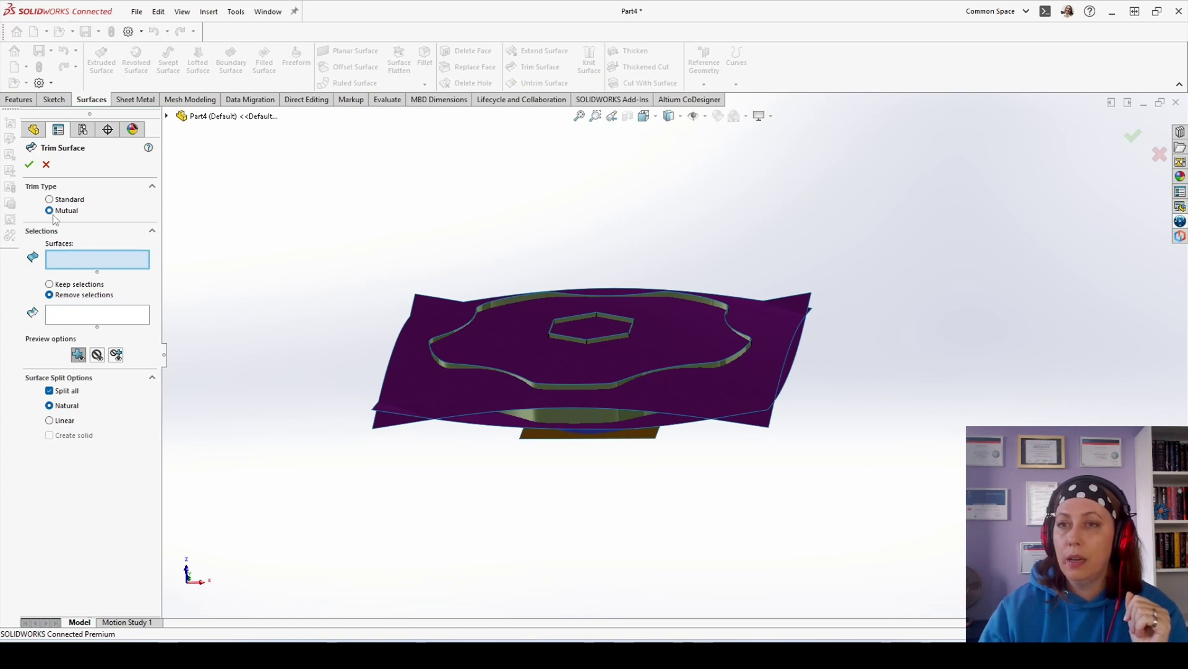
pyautogui.click(486, 325)
pyautogui.click(483, 423)
pyautogui.click(542, 412)
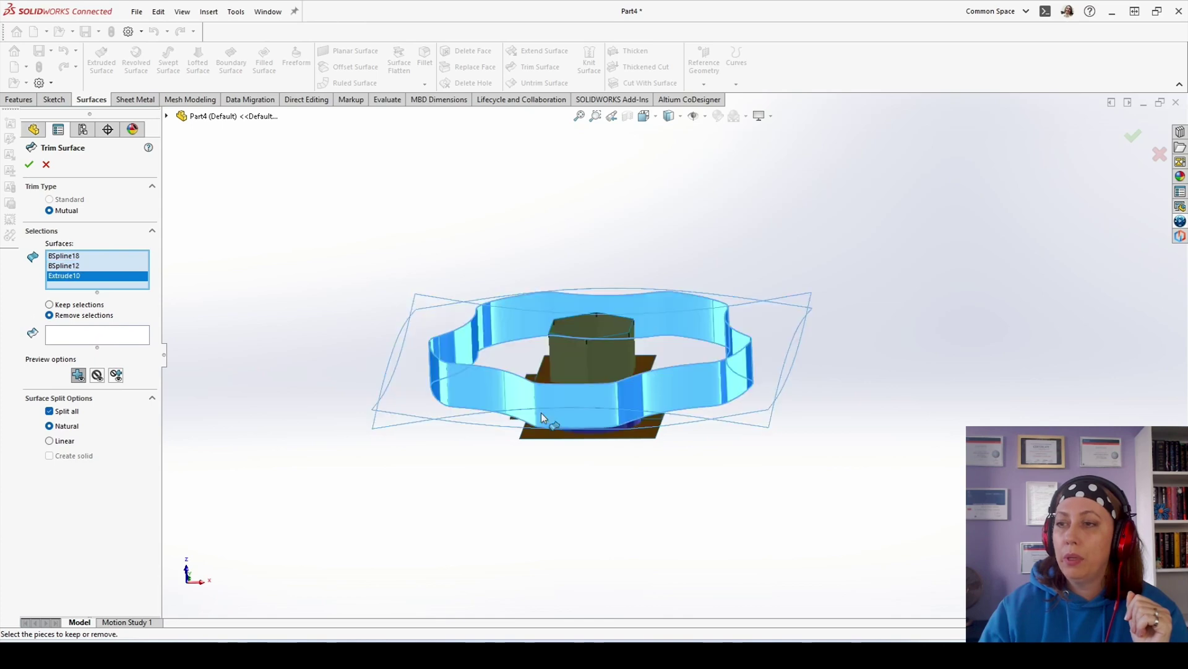
pyautogui.scroll(-3, 569, 392)
pyautogui.moveTo(581, 353); pyautogui.dragTo(458, 357, button='middle')
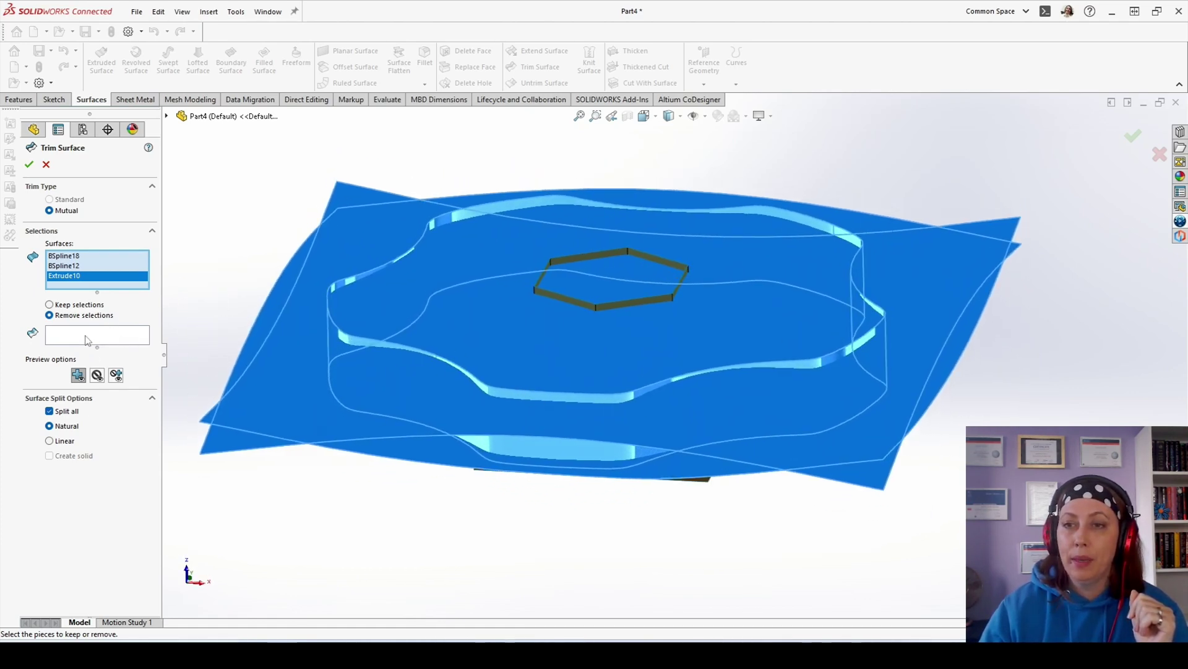
# Step: Keep the two B-spline pieces inside the wavy outline and the wall section between them, preview the included surfaces, and complete the trim
pyautogui.click(87, 335)
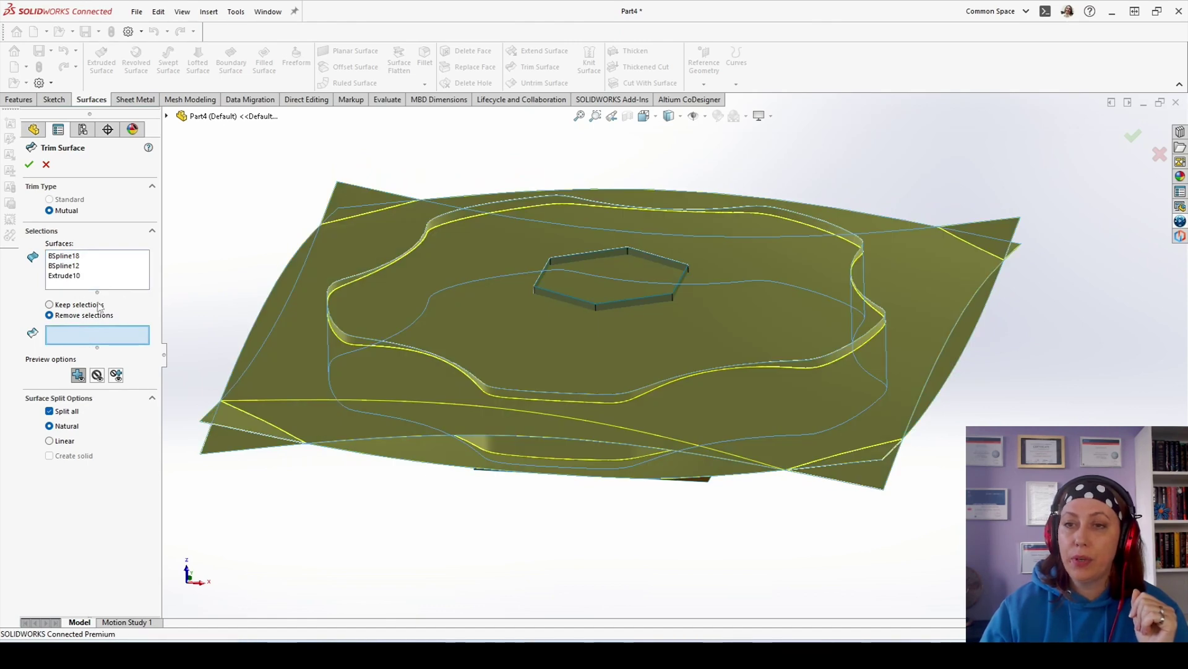
pyautogui.click(49, 304)
pyautogui.click(445, 284)
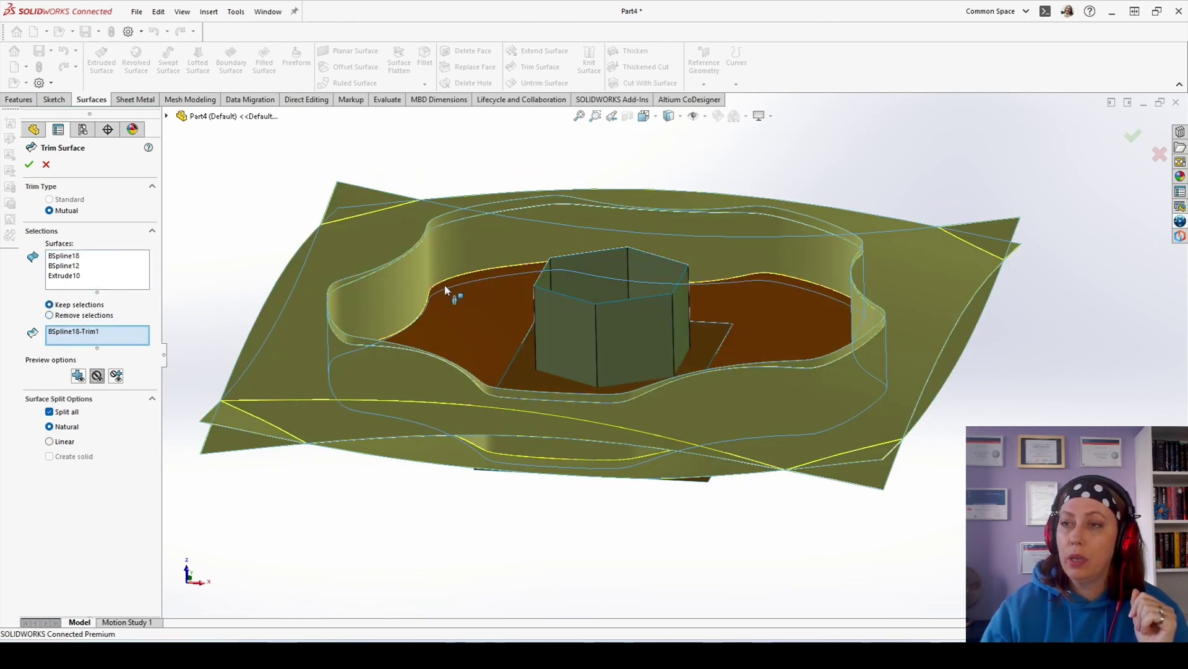
pyautogui.click(454, 244)
pyautogui.click(461, 308)
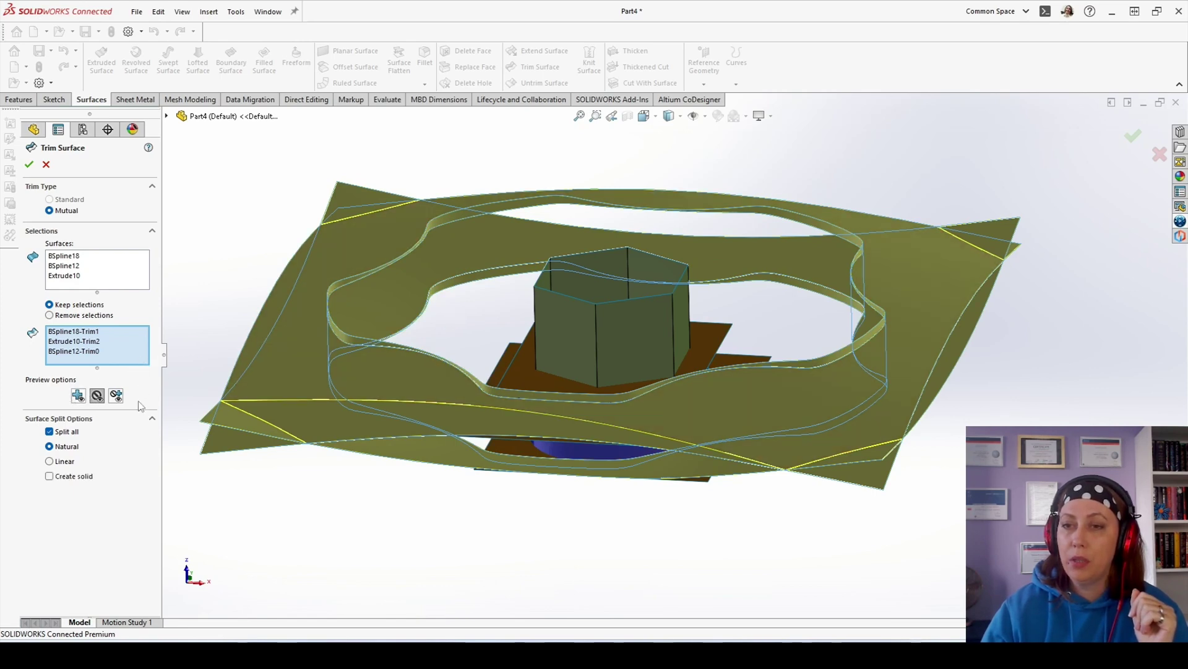
pyautogui.click(78, 396)
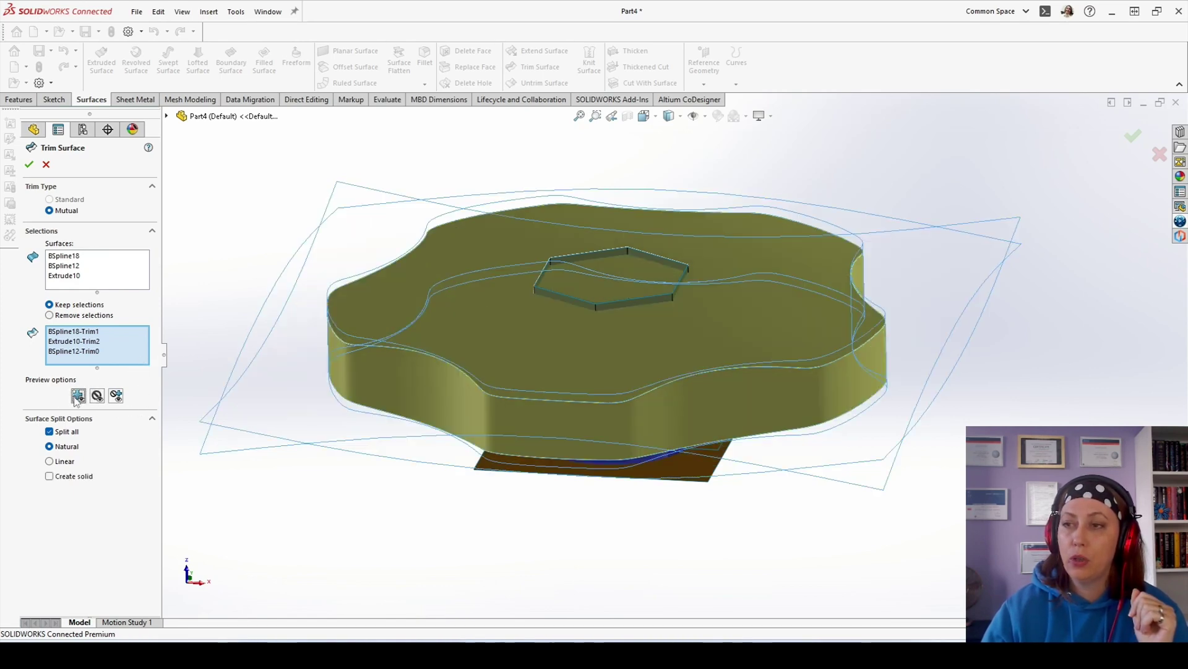
pyautogui.moveTo(305, 433); pyautogui.dragTo(296, 455, button='middle')
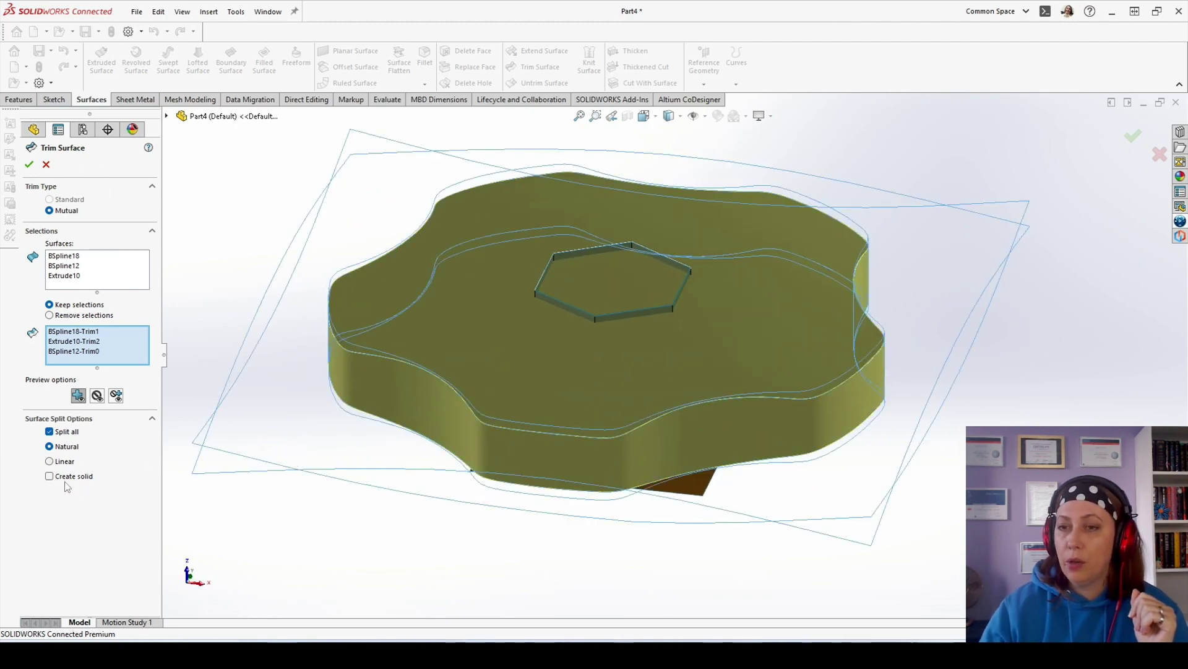
pyautogui.click(28, 165)
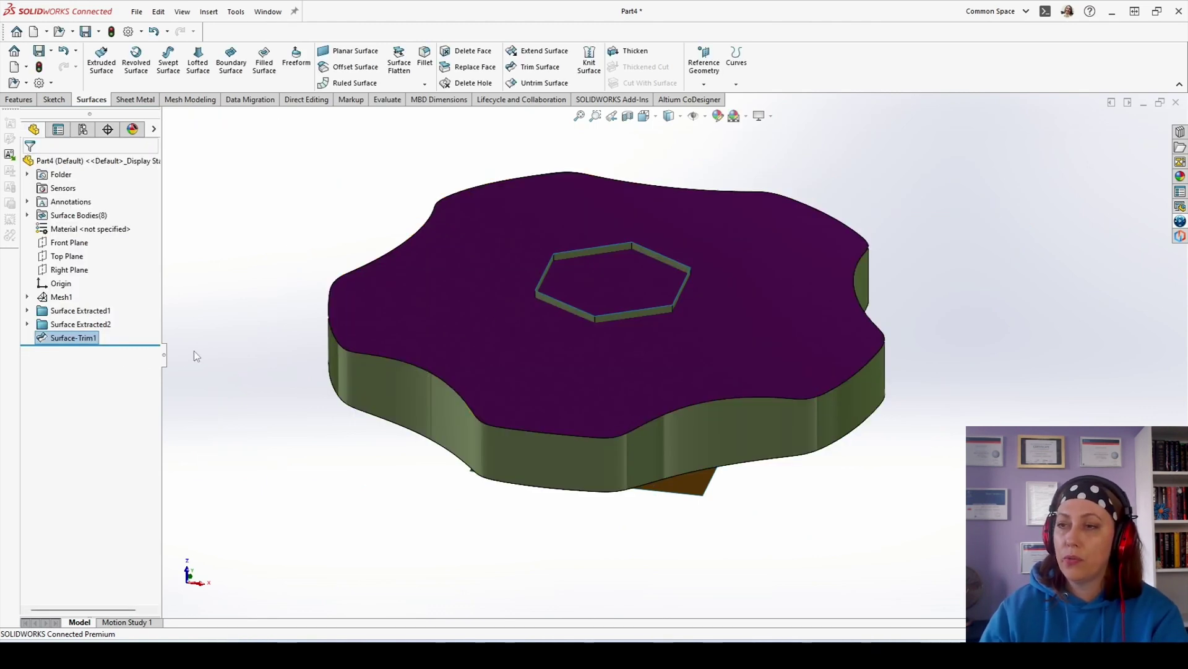
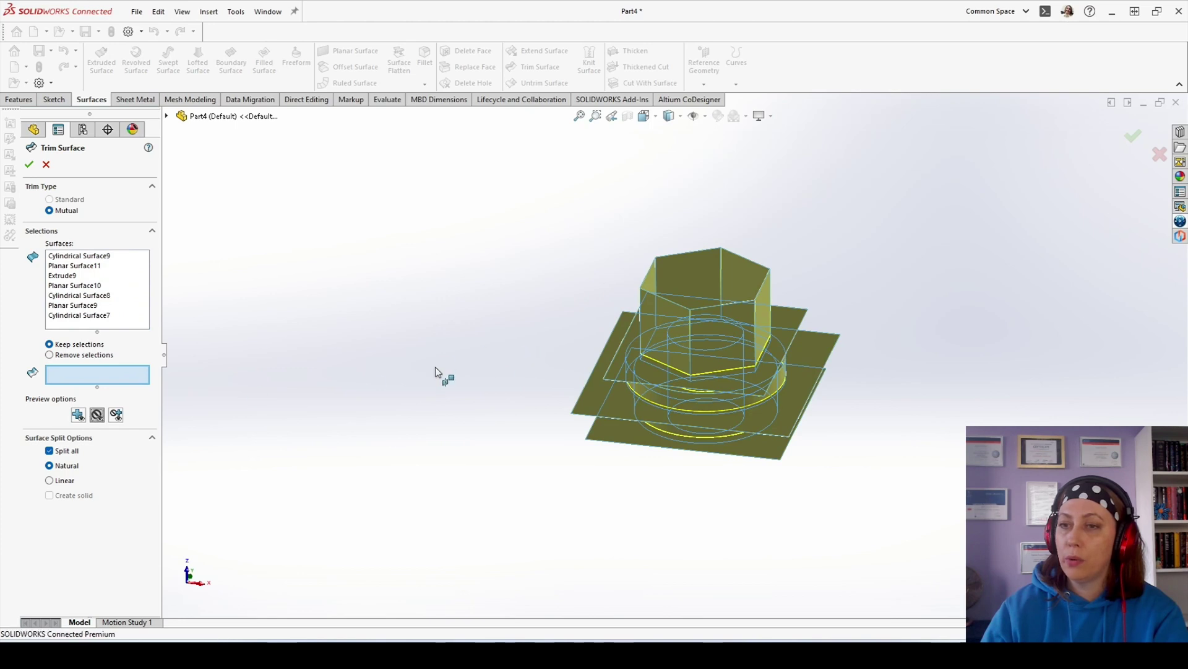
# Step: Choose the pieces to keep: hexagonal wall Extrude9-Trim0, Planar Surface11-Trim2, Cylindrical Surface9-Trim1 and Cylindrical Surface7-Trim0
pyautogui.moveTo(536, 277); pyautogui.dragTo(554, 343, button='middle')
pyautogui.click(550, 345)
pyautogui.moveTo(567, 447); pyautogui.dragTo(480, 429, button='middle')
pyautogui.click(482, 527)
pyautogui.scroll(-9, 599, 483)
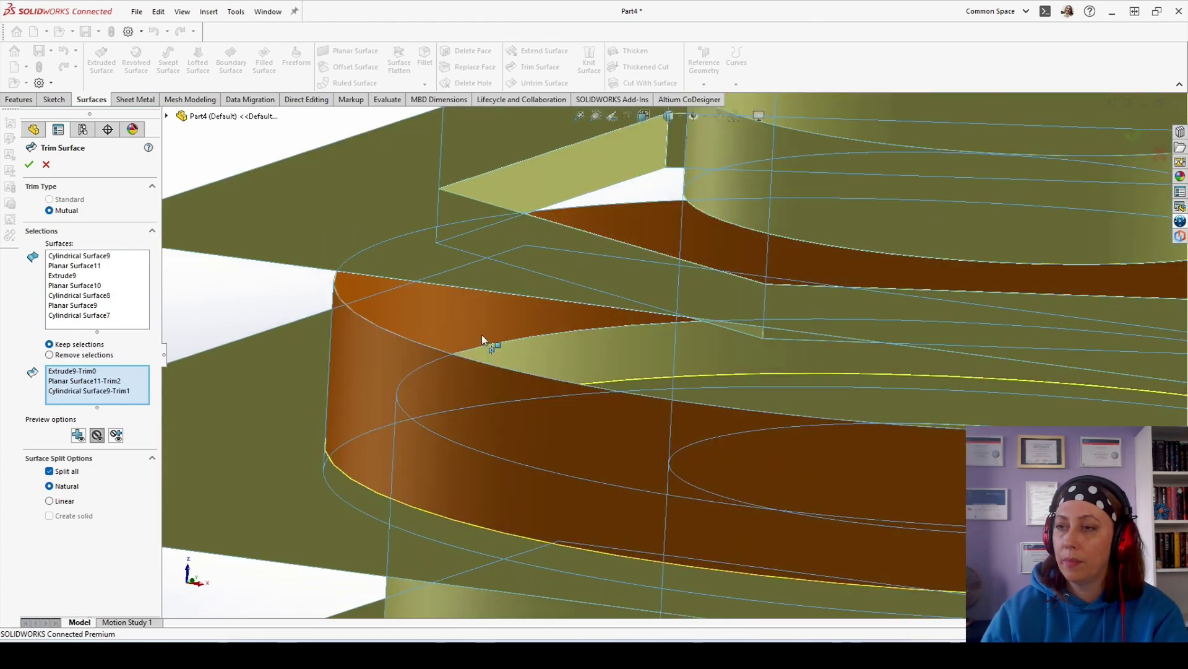
pyautogui.click(481, 333)
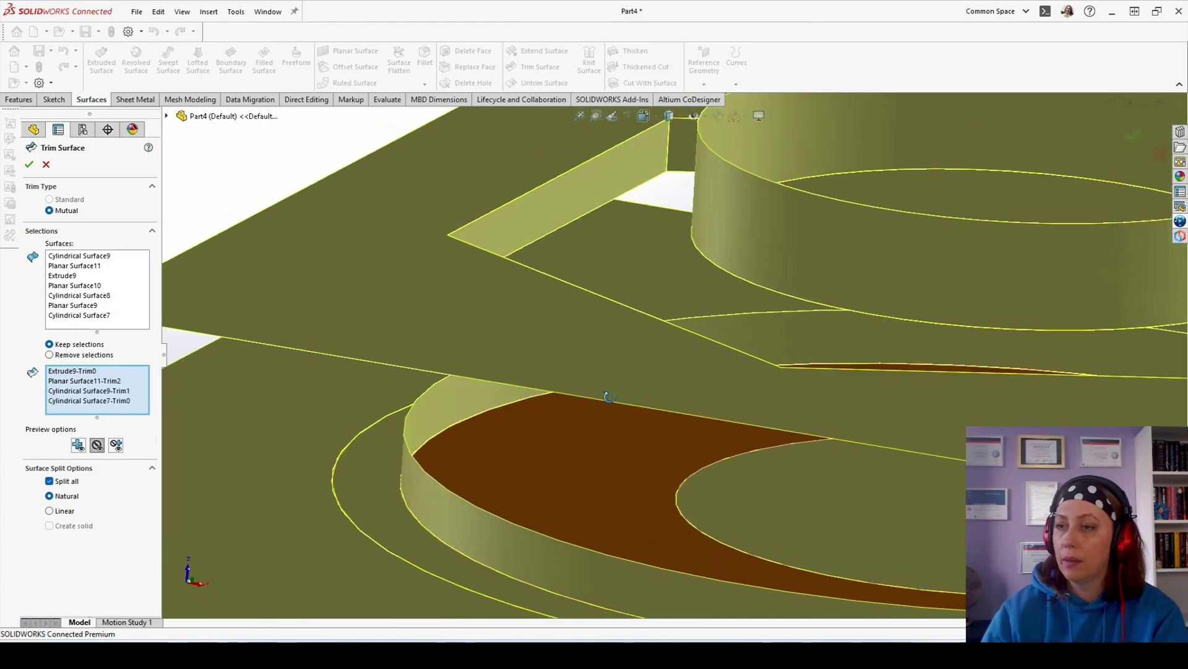
# Step: Also keep Planar Surface10-Trim3, Cylindrical Surface8-Trim1, Cylindrical Surface9-Trim2 and Planar Surface9-Trim2, preview the included surfaces, and complete the trim
pyautogui.click(419, 458)
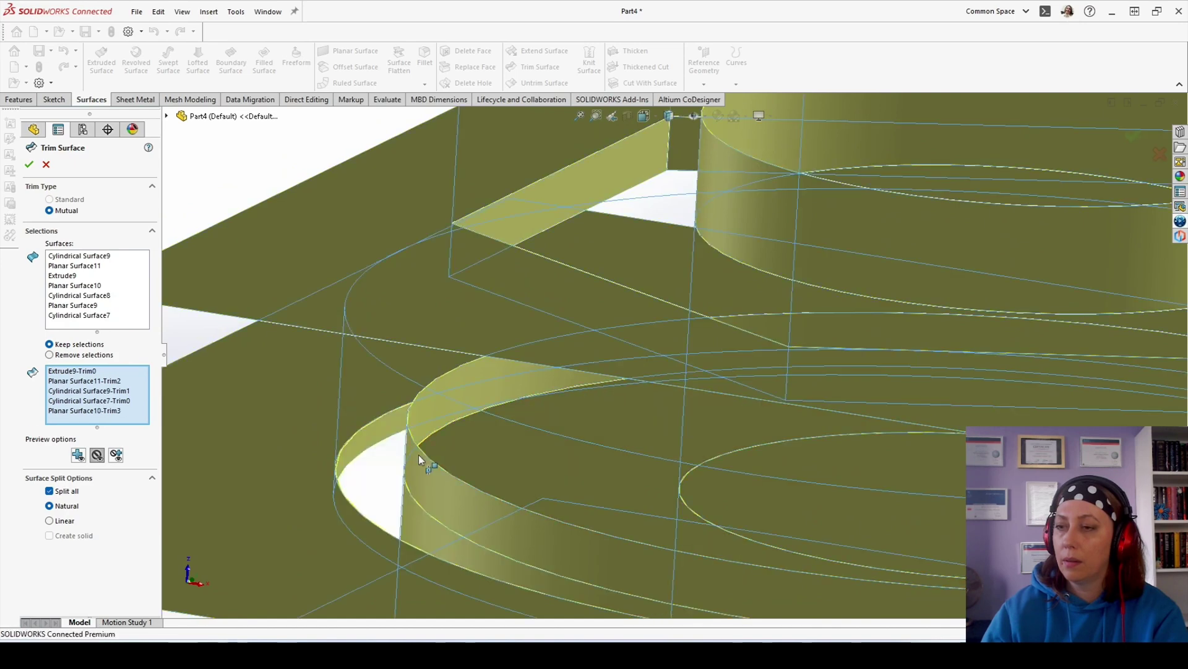
pyautogui.click(483, 454)
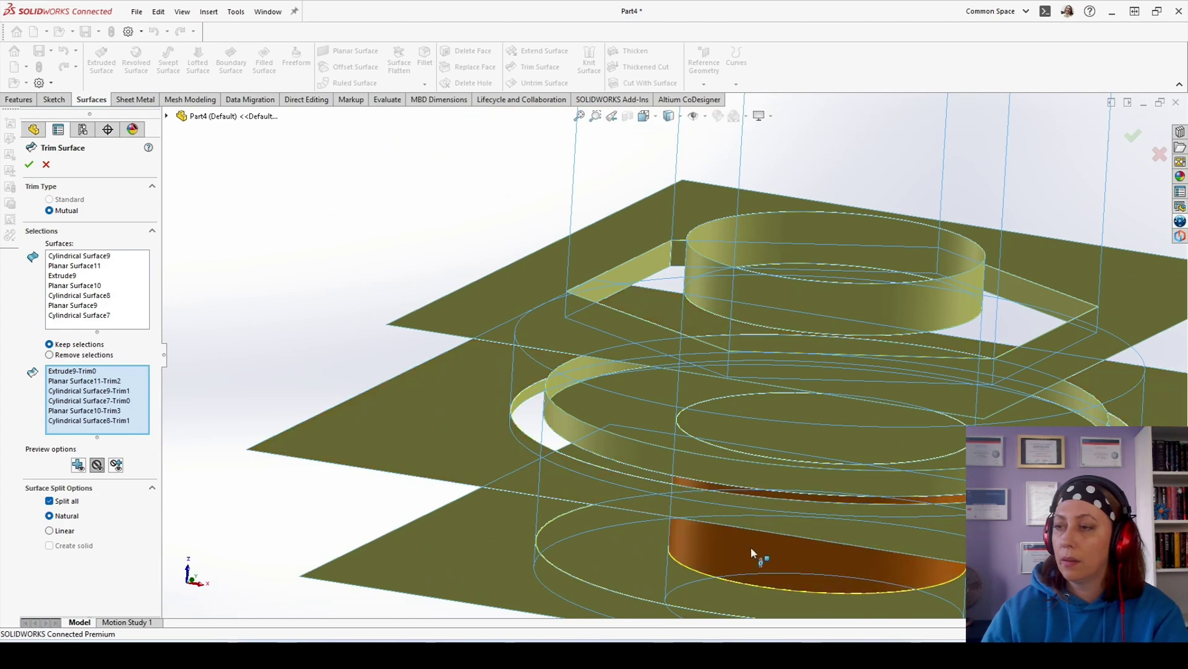
pyautogui.click(751, 548)
pyautogui.click(613, 469)
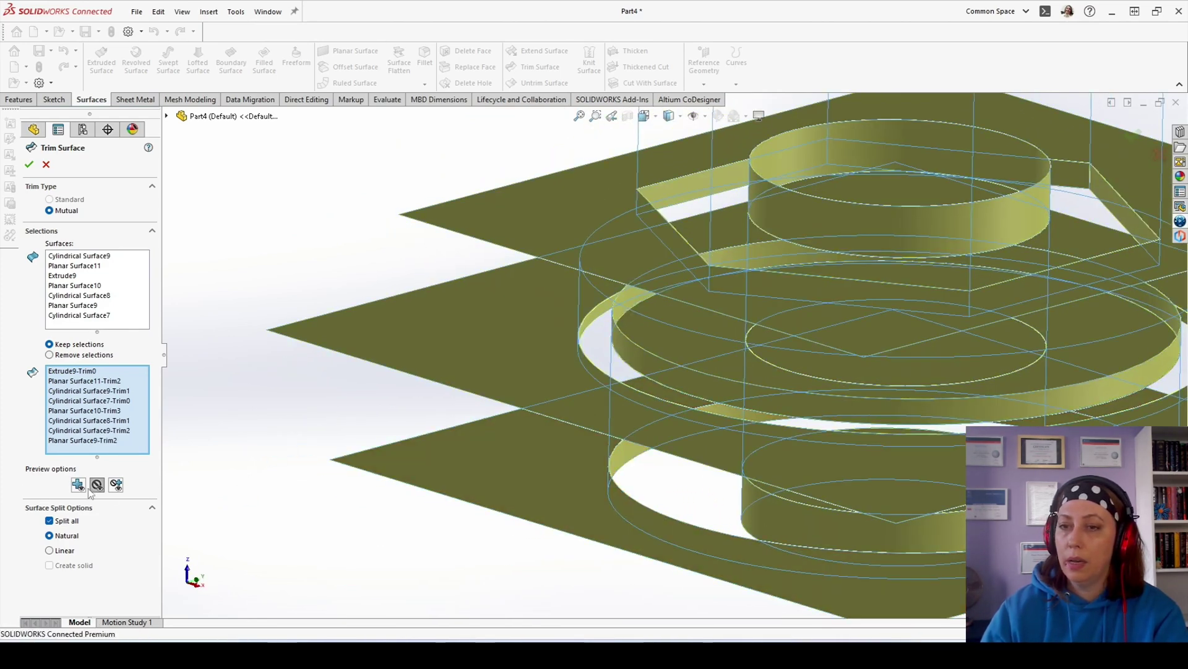
pyautogui.moveTo(709, 472); pyautogui.dragTo(989, 264, button='middle')
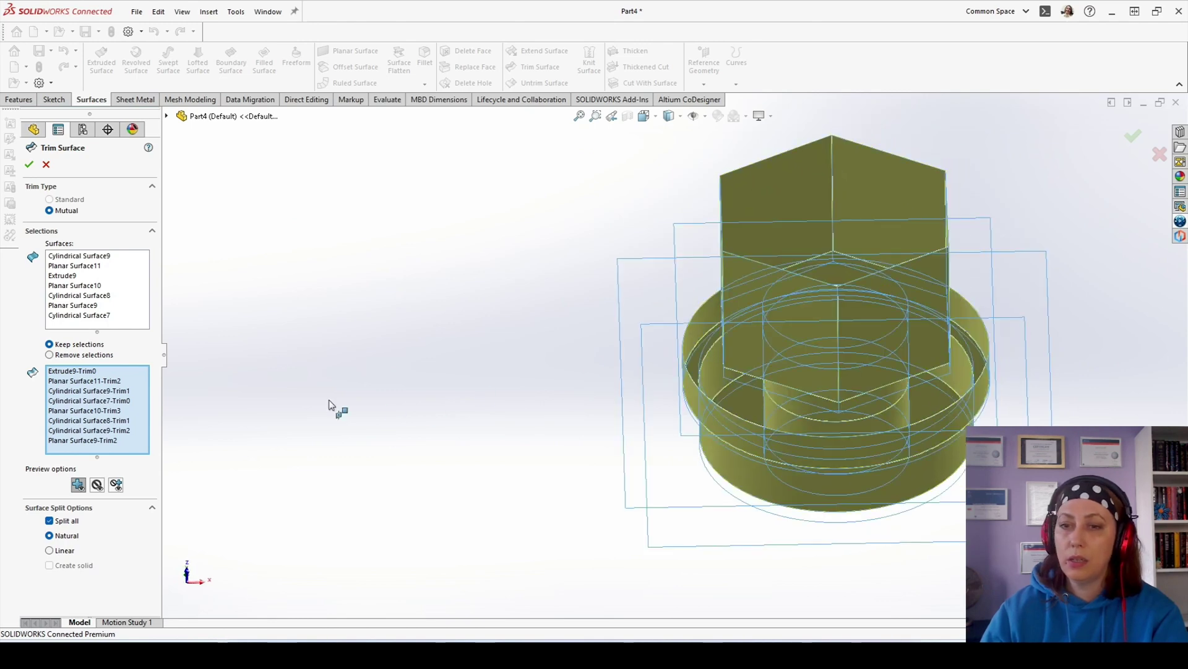
pyautogui.click(30, 165)
# Step: Set up a mutual surface trim between the outer knob body Surface-Trim1 and the inner hexagon and boss body Surface-Trim2
pyautogui.press('f')
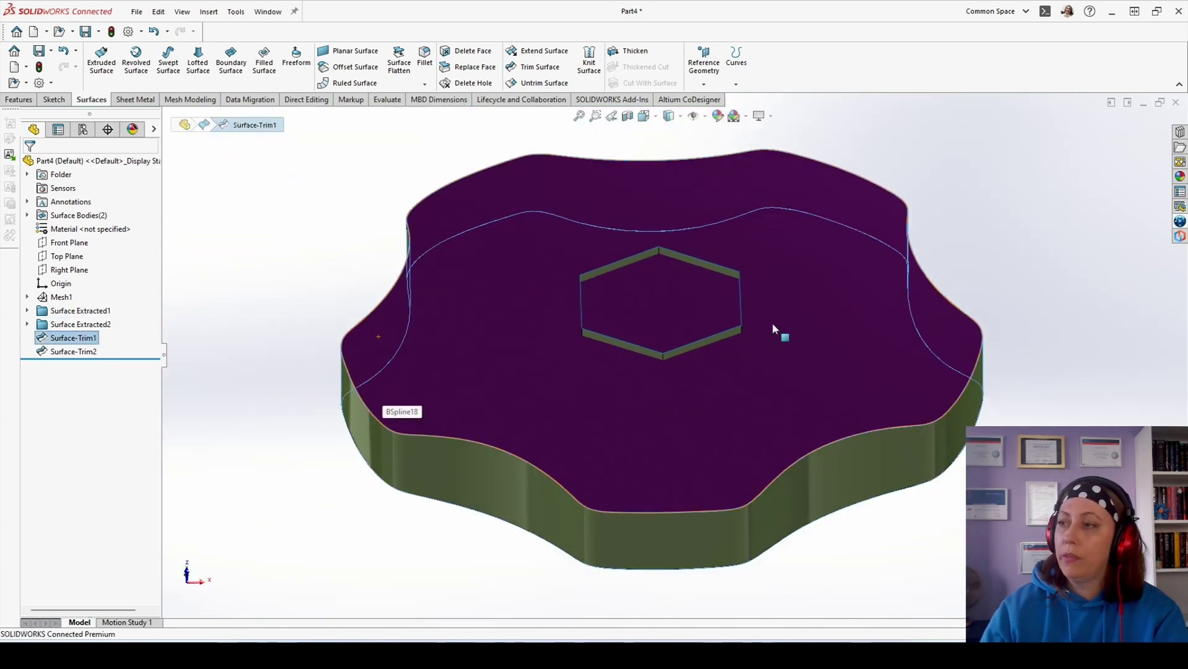
pyautogui.scroll(2, 772, 328)
pyautogui.scroll(-1, 923, 340)
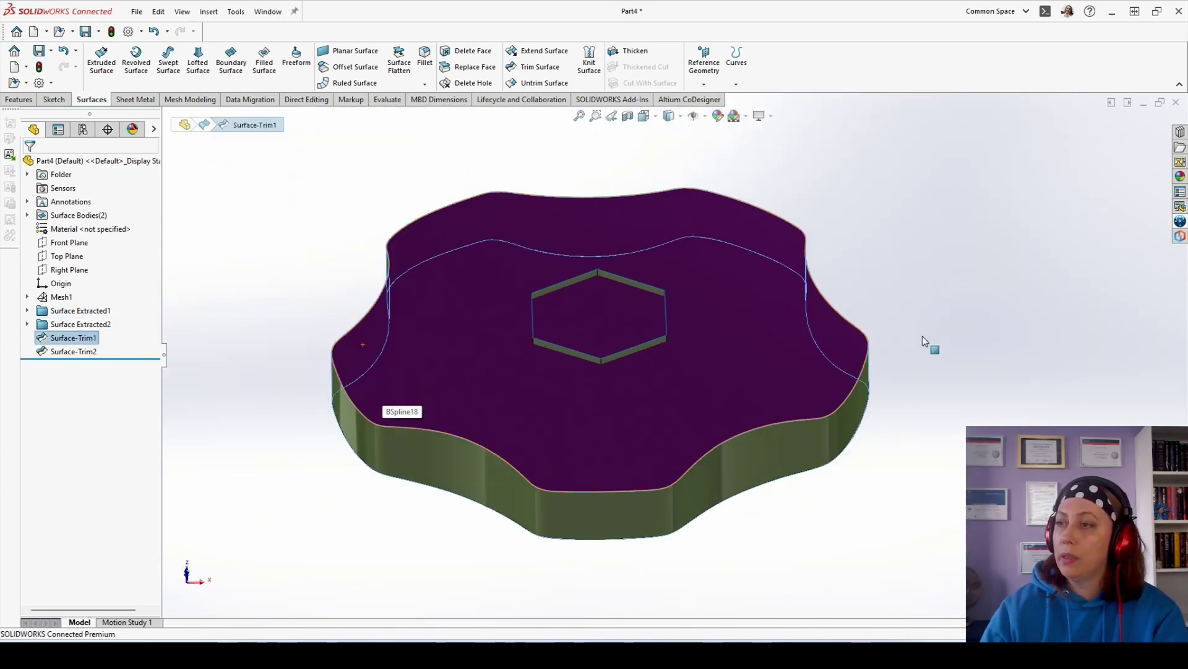
pyautogui.click(755, 151)
pyautogui.click(536, 67)
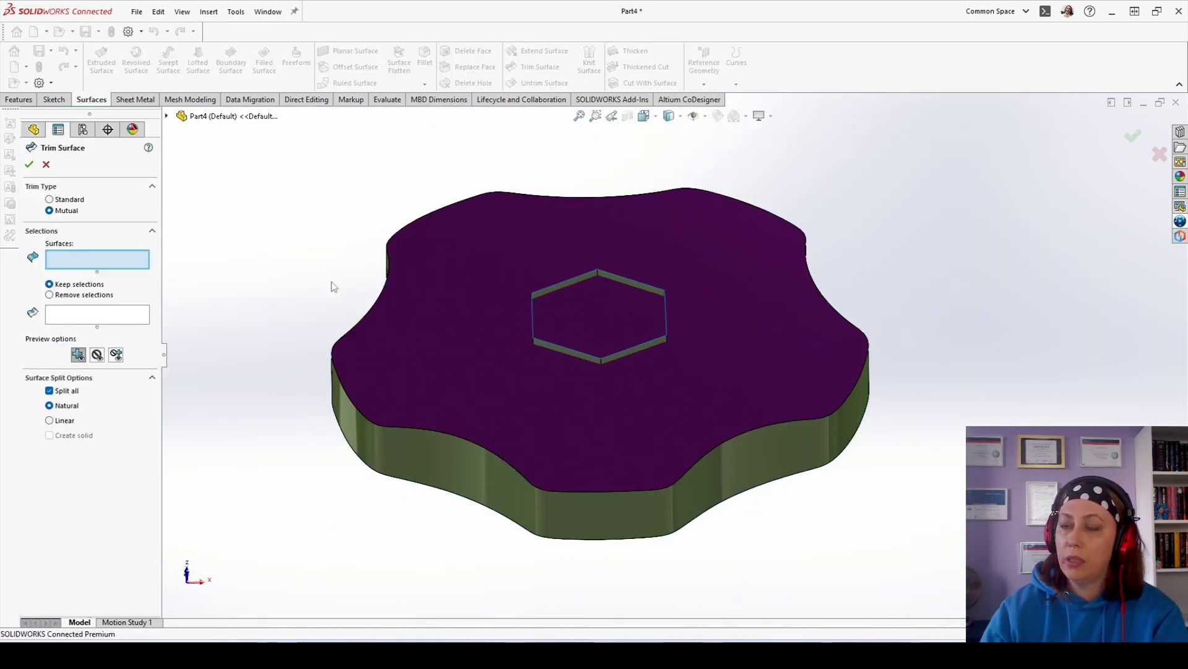
pyautogui.click(478, 304)
pyautogui.click(560, 351)
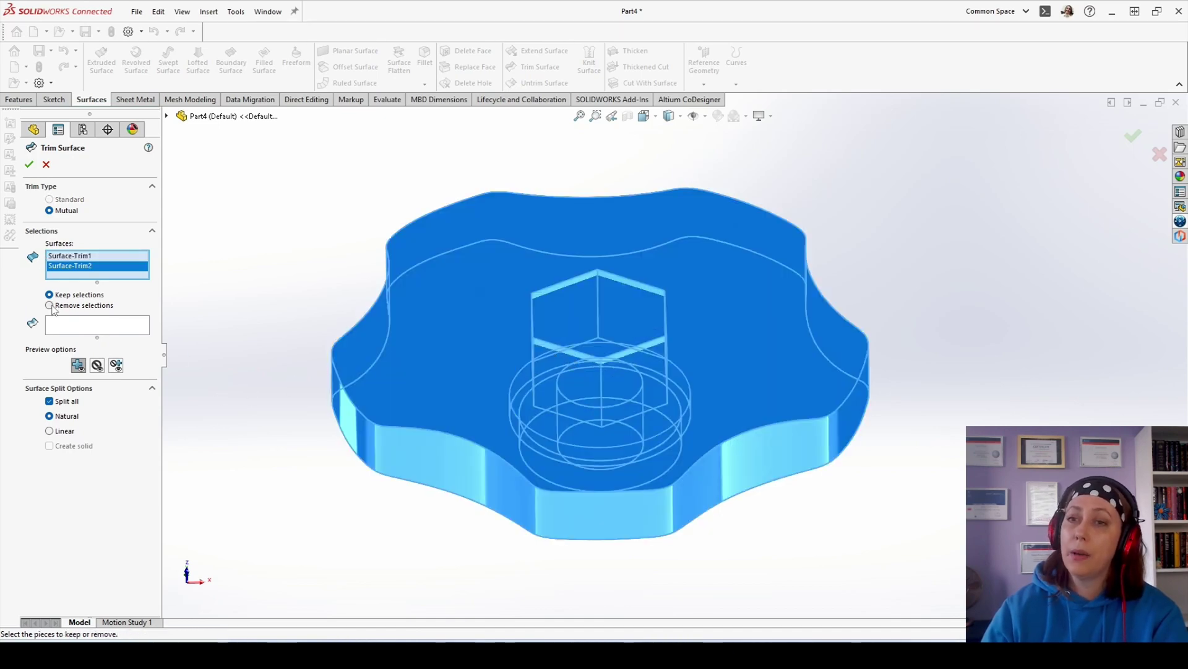
# Step: Switch to removing selections and choose the top piece inside the hexagon, the hexagon wall above the top, and the disc closing the bore
pyautogui.click(73, 323)
pyautogui.click(605, 309)
pyautogui.scroll(-5, 565, 288)
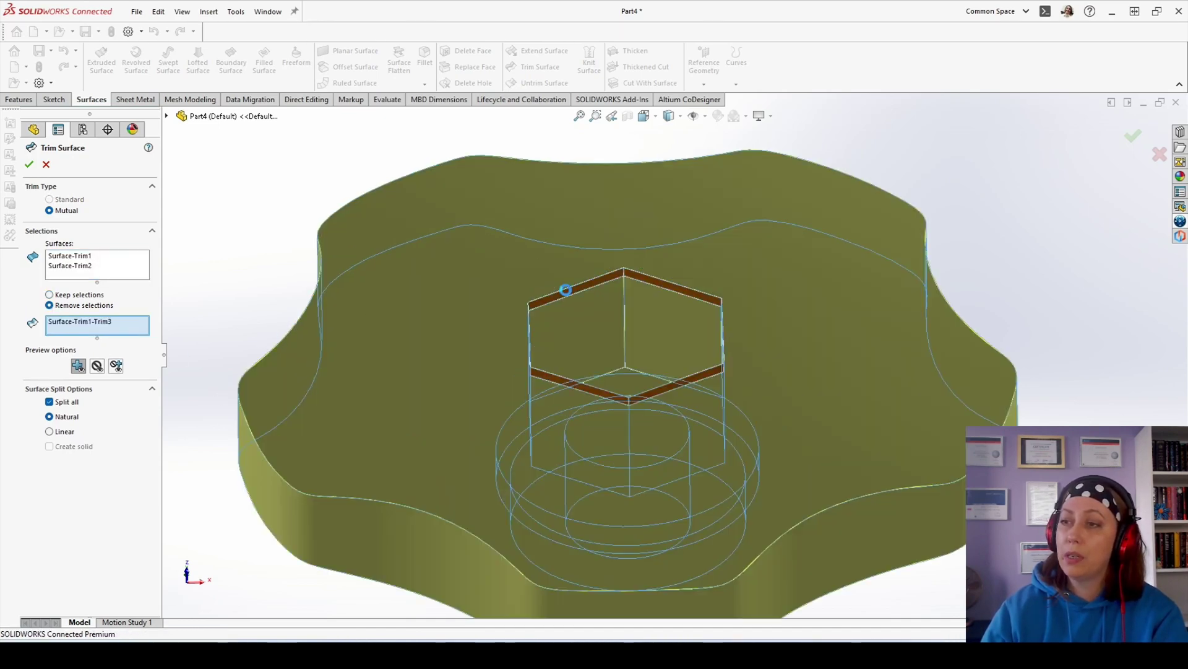
pyautogui.click(567, 300)
pyautogui.scroll(5, 633, 354)
pyautogui.moveTo(633, 354); pyautogui.dragTo(618, 434, button='middle')
pyautogui.scroll(-3, 688, 395)
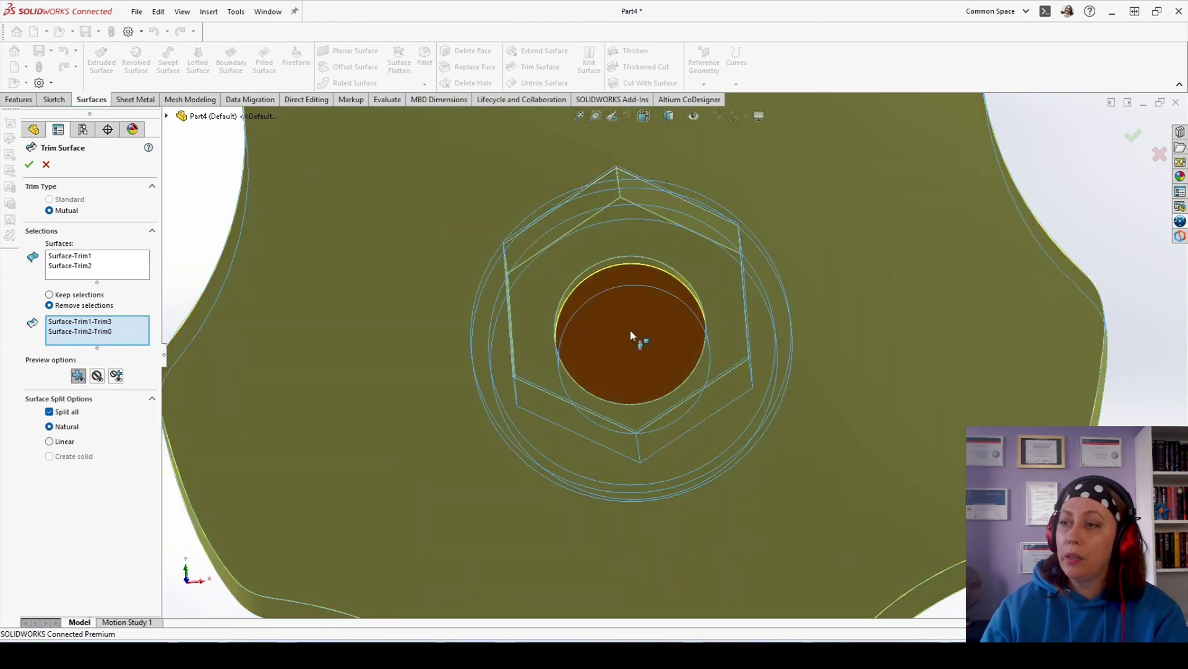
pyautogui.click(630, 330)
pyautogui.scroll(4, 635, 389)
pyautogui.moveTo(635, 389); pyautogui.dragTo(620, 276, button='middle')
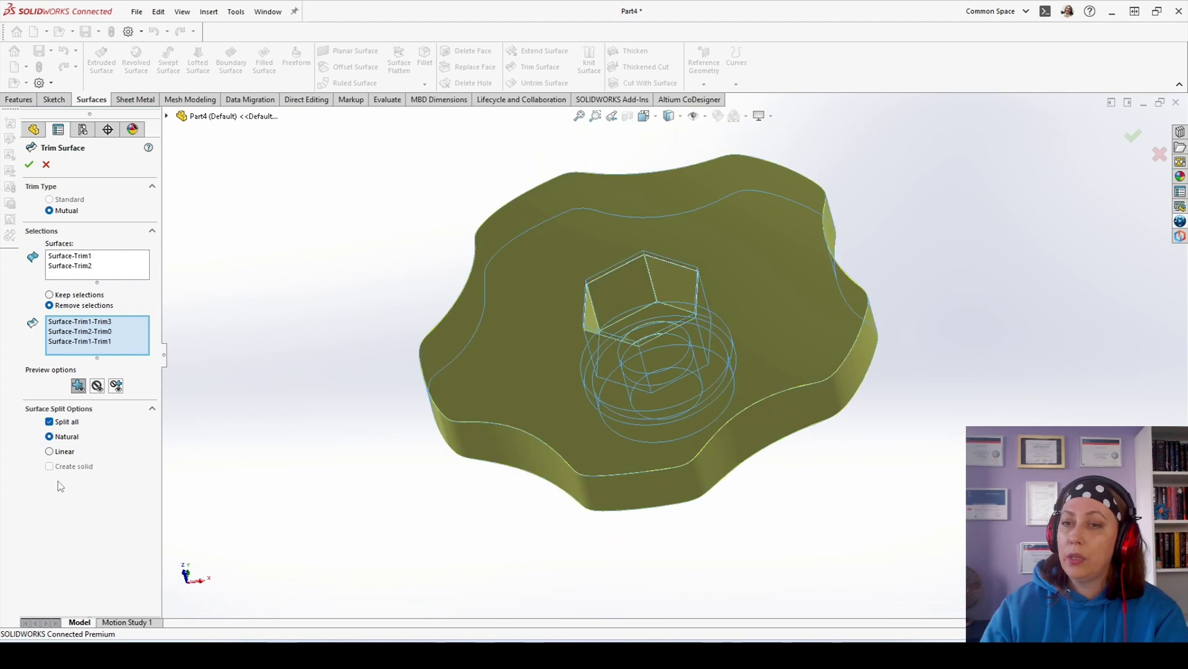
# Step: Add the knob's wavy outer body, Surface-Trim1-Trim2, to the removed pieces to expose the inner surfaces
pyautogui.moveTo(425, 522); pyautogui.dragTo(426, 471, button='middle')
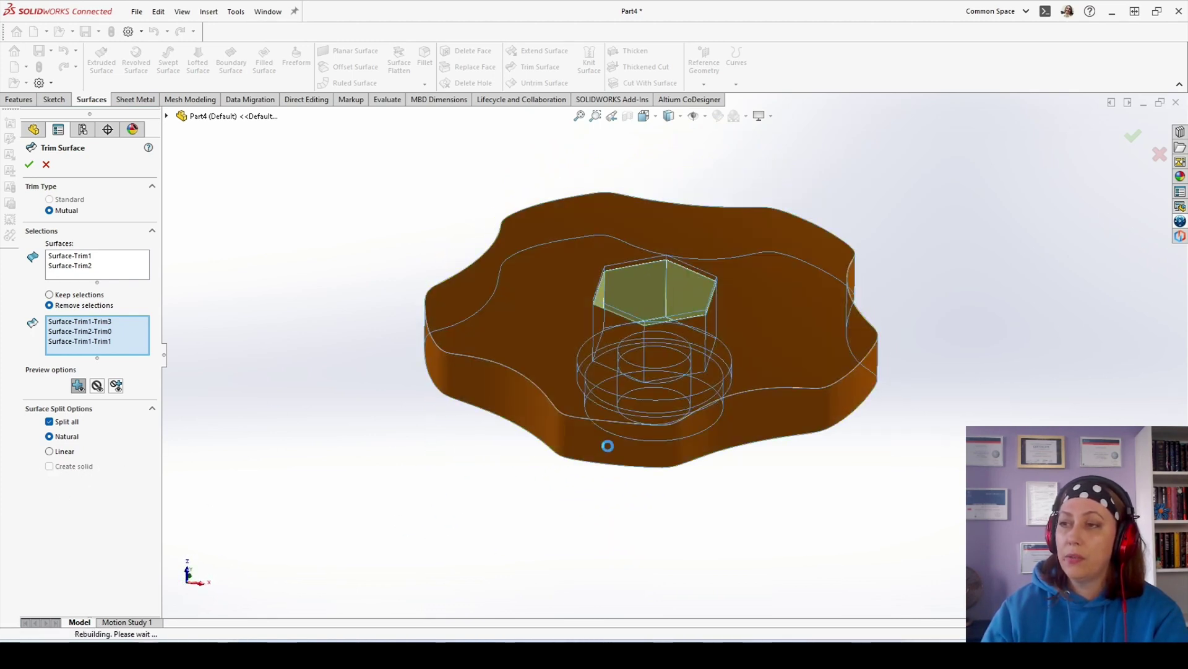
pyautogui.scroll(-3, 772, 448)
pyautogui.moveTo(754, 441)
pyautogui.mouseDown(button='middle')
pyautogui.moveTo(742, 459)
pyautogui.moveTo(758, 452)
pyautogui.mouseUp(button='middle')
pyautogui.scroll(3, 763, 254)
pyautogui.scroll(-1, 760, 255)
pyautogui.moveTo(760, 255); pyautogui.dragTo(760, 320, button='middle')
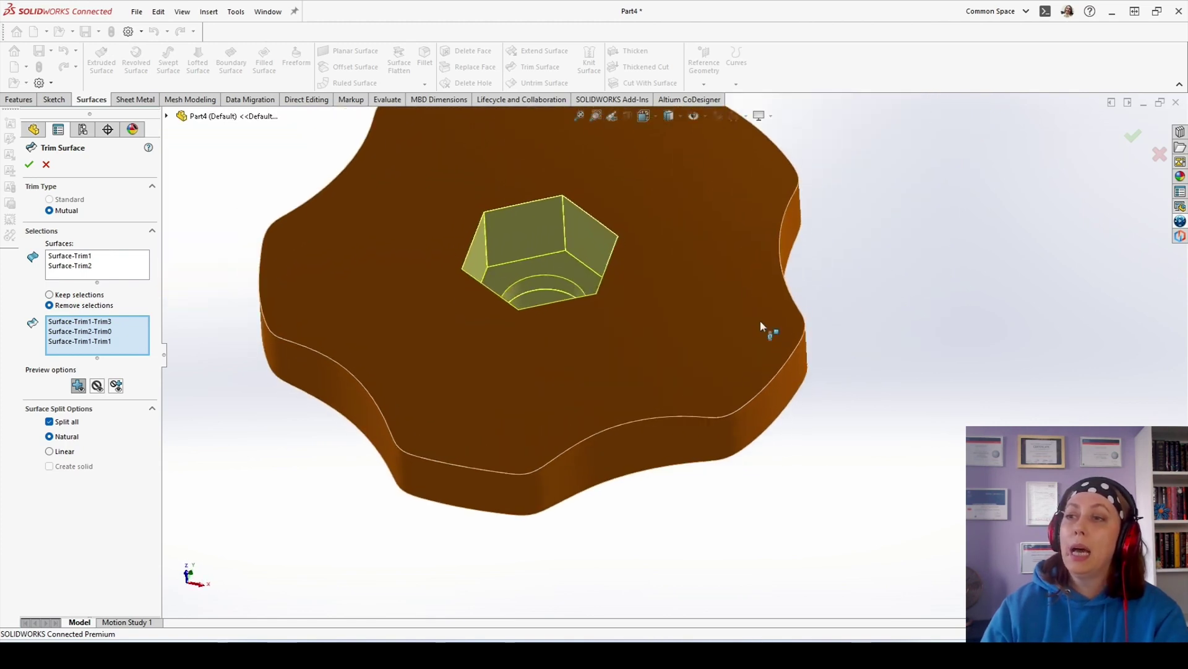
pyautogui.click(671, 306)
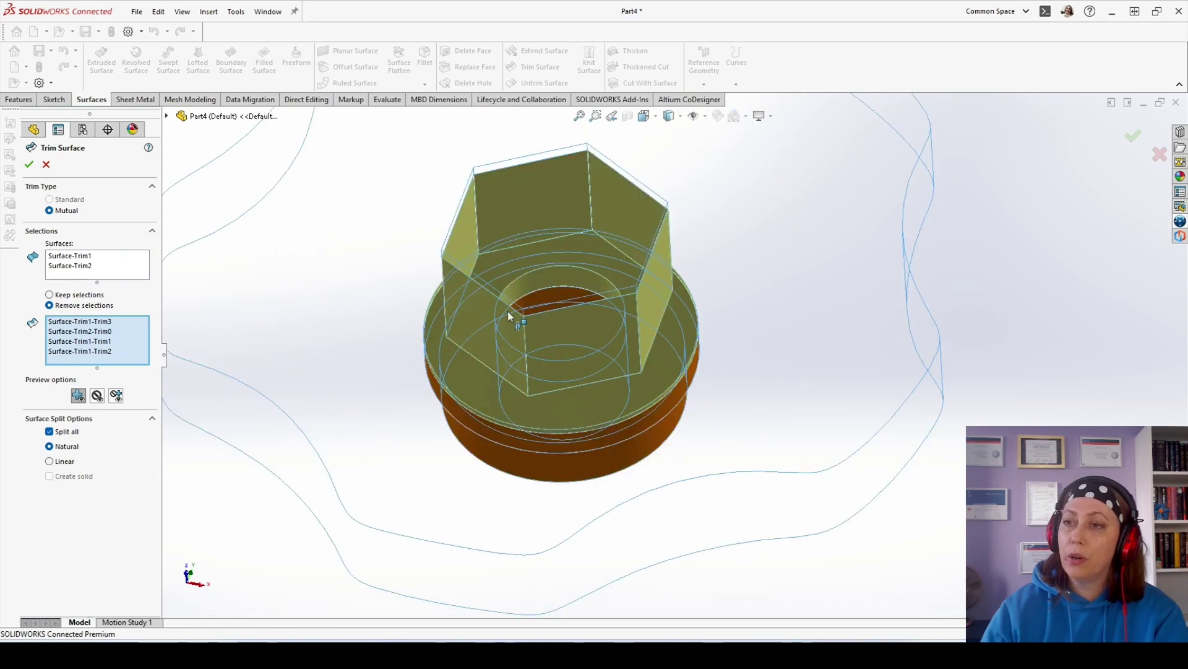
# Step: Add the flat ring around the hexagon, Surface-Trim1-Trim0, and the thin cylindrical band above it, Surface-Trim2-Trim2, to the removed pieces
pyautogui.scroll(-3, 475, 376)
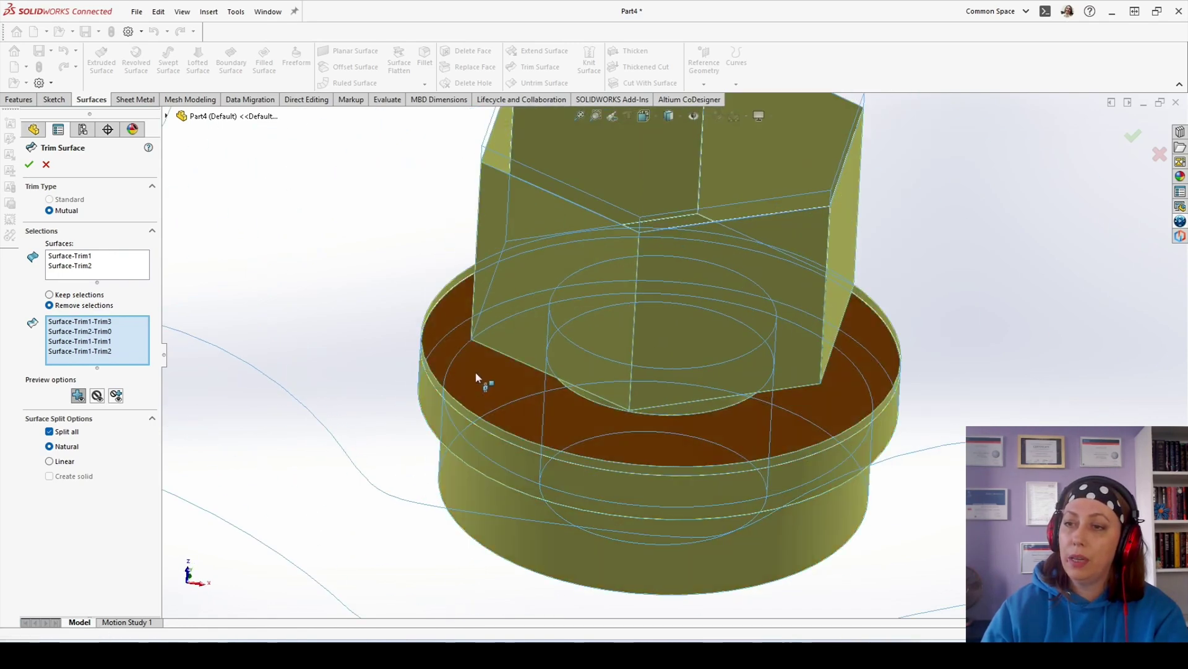
pyautogui.click(449, 353)
pyautogui.scroll(-3, 451, 311)
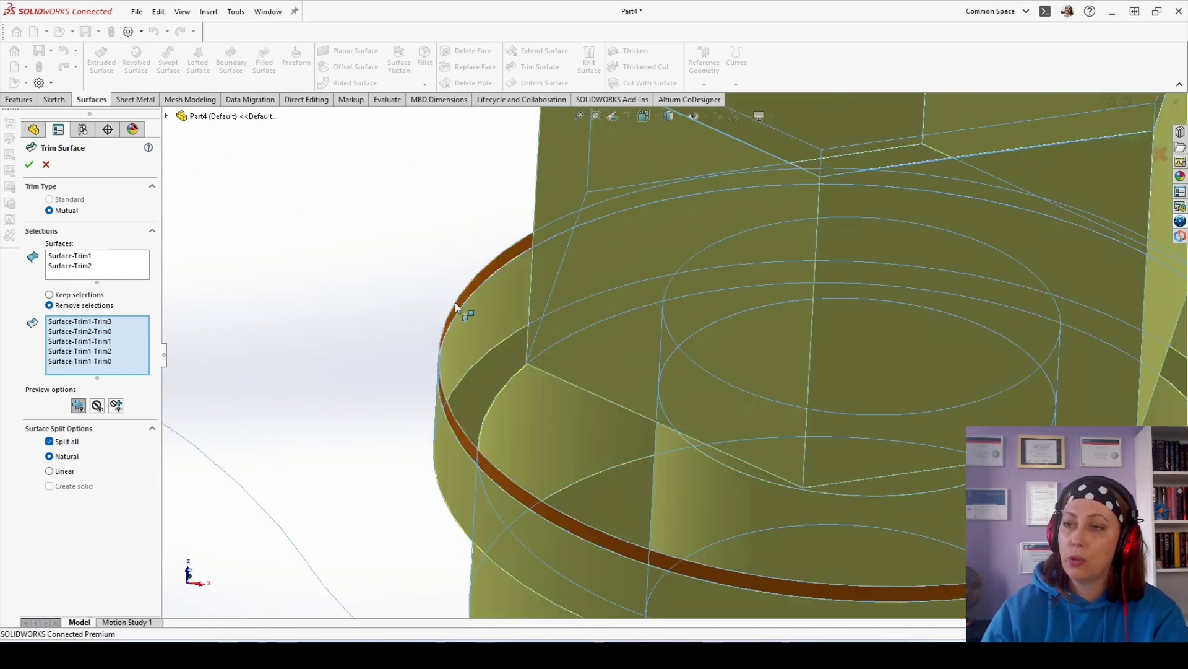
pyautogui.click(467, 290)
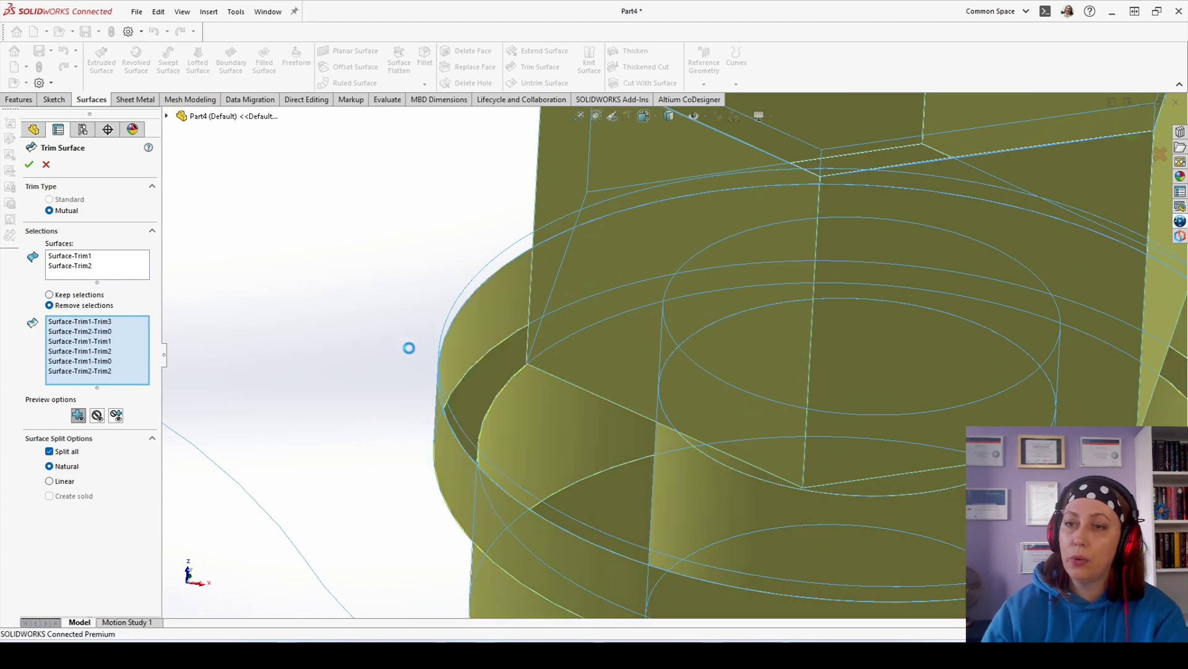
pyautogui.scroll(5, 416, 353)
# Step: Preview the excluded pieces, take the wavy outer body Surface-Trim1-Trim2 out of the removal list, and return to the included surfaces preview
pyautogui.click(97, 416)
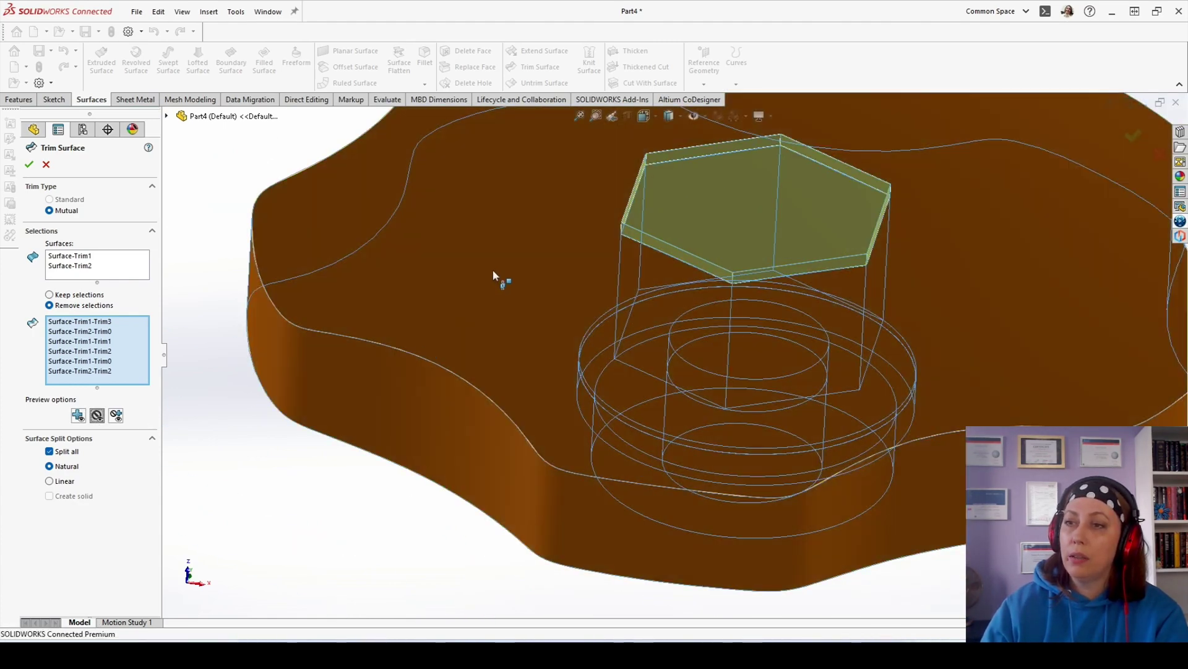
pyautogui.click(493, 274)
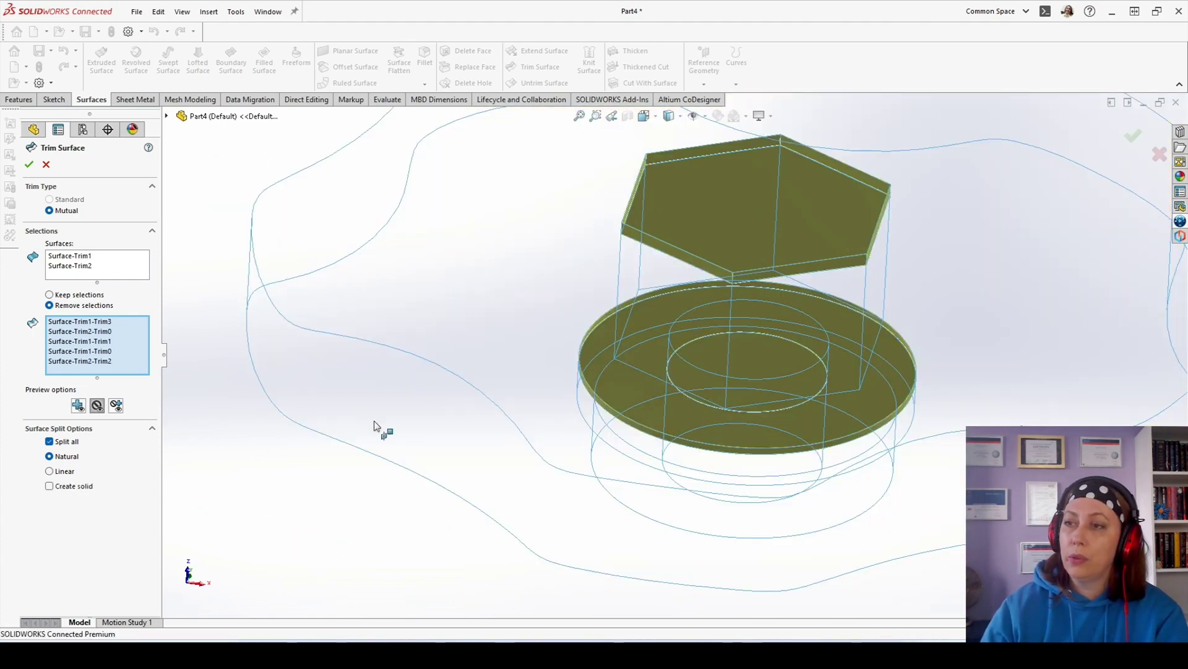
pyautogui.click(79, 413)
pyautogui.moveTo(369, 440); pyautogui.dragTo(309, 468, button='middle')
pyautogui.scroll(2, 589, 496)
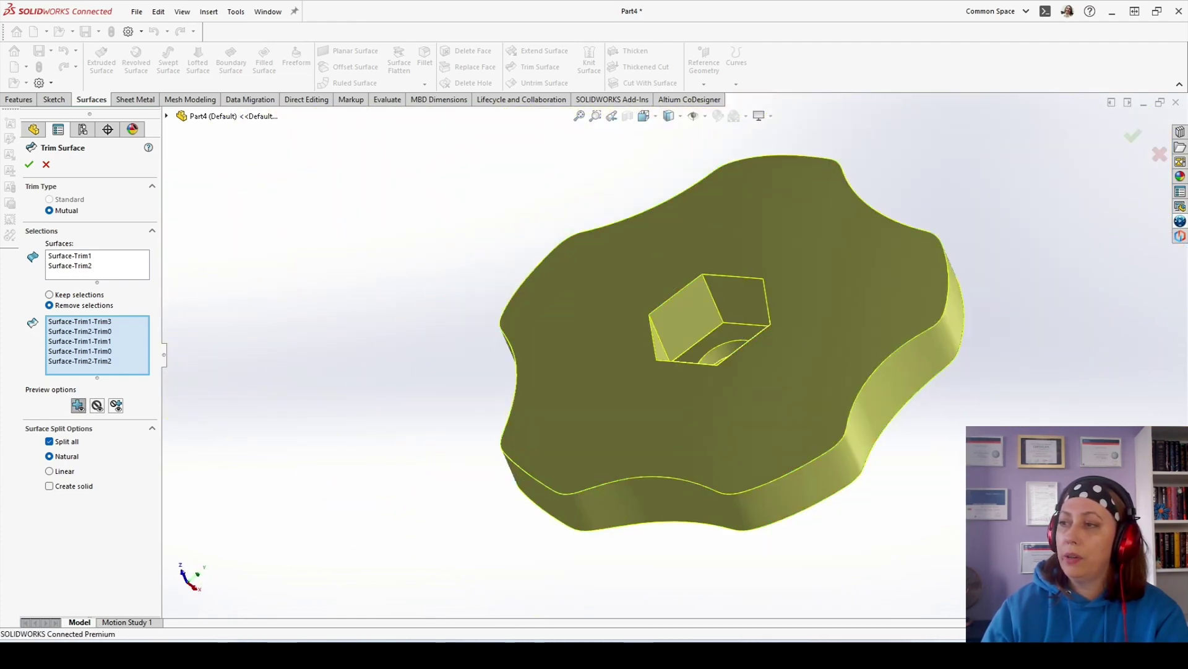
# Step: Enable solid creation for the mutual trim and complete it
pyautogui.moveTo(590, 496); pyautogui.dragTo(582, 545, button='middle')
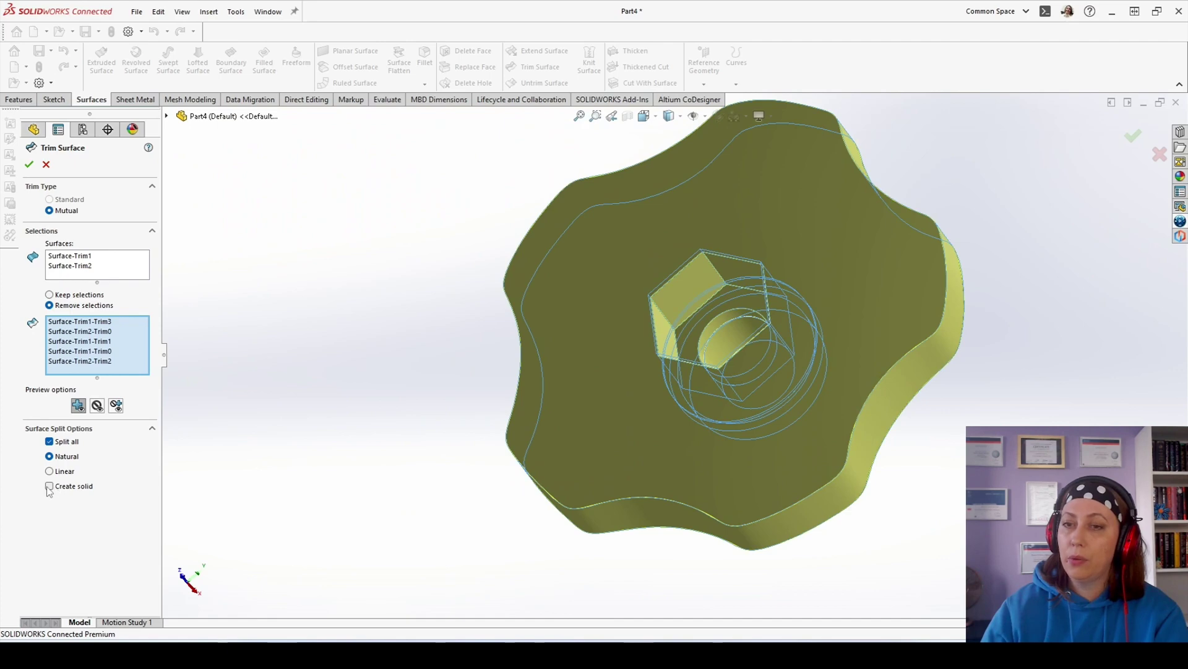
pyautogui.scroll(2, 648, 360)
pyautogui.scroll(-2, 975, 227)
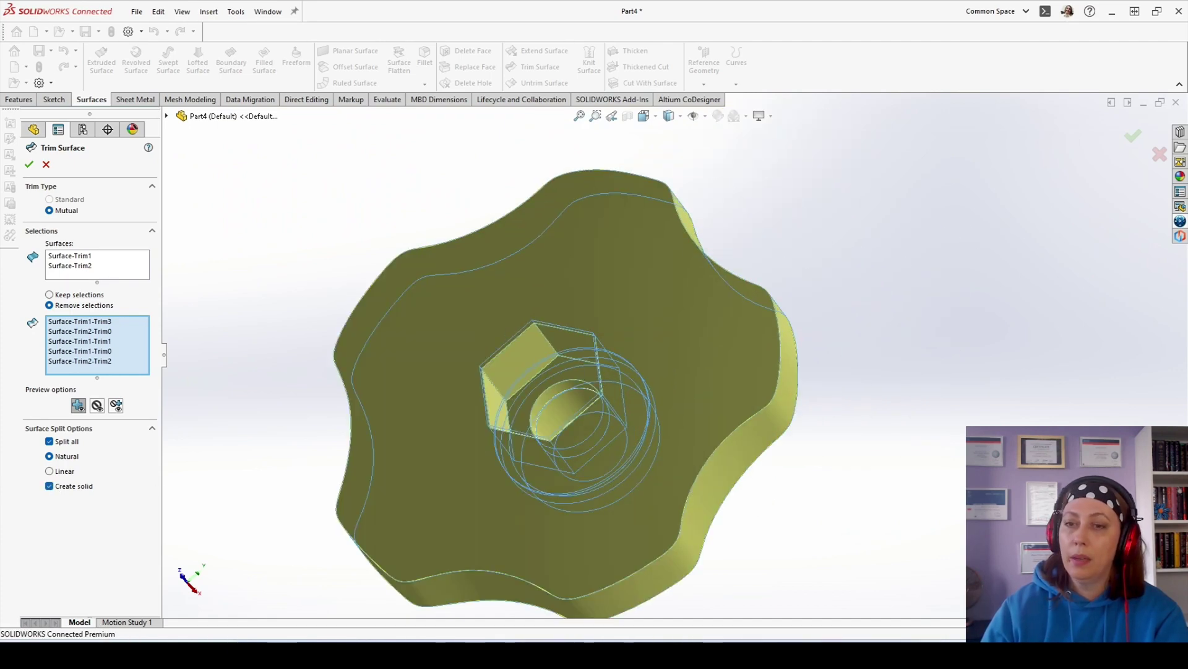
pyautogui.click(28, 166)
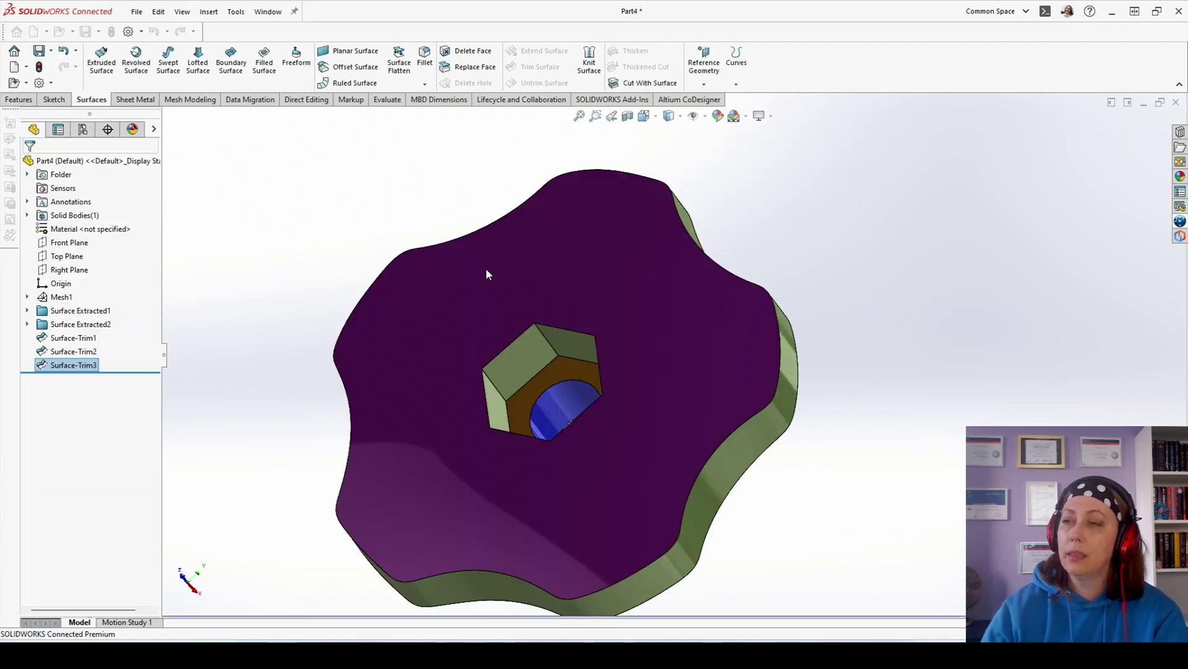
# Step: Expand the solid bodies, select the Surface-Trim3 body, and examine the knob from several sides
pyautogui.hotkey('ctrl', '7')
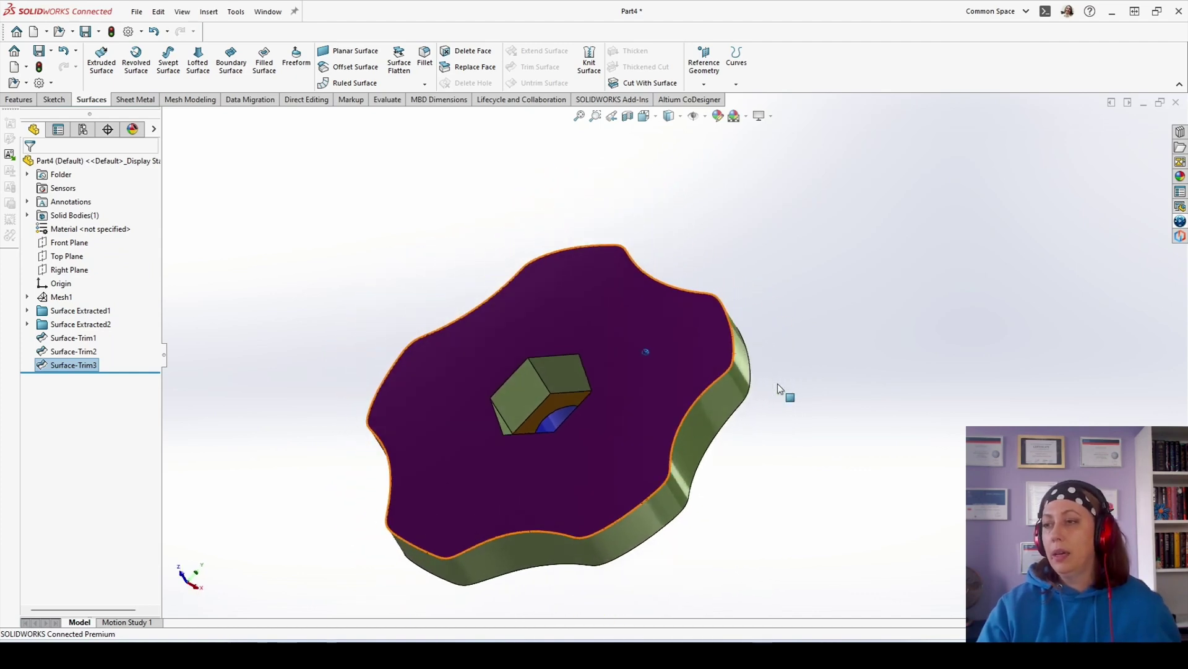
pyautogui.hotkey('ctrl', '7')
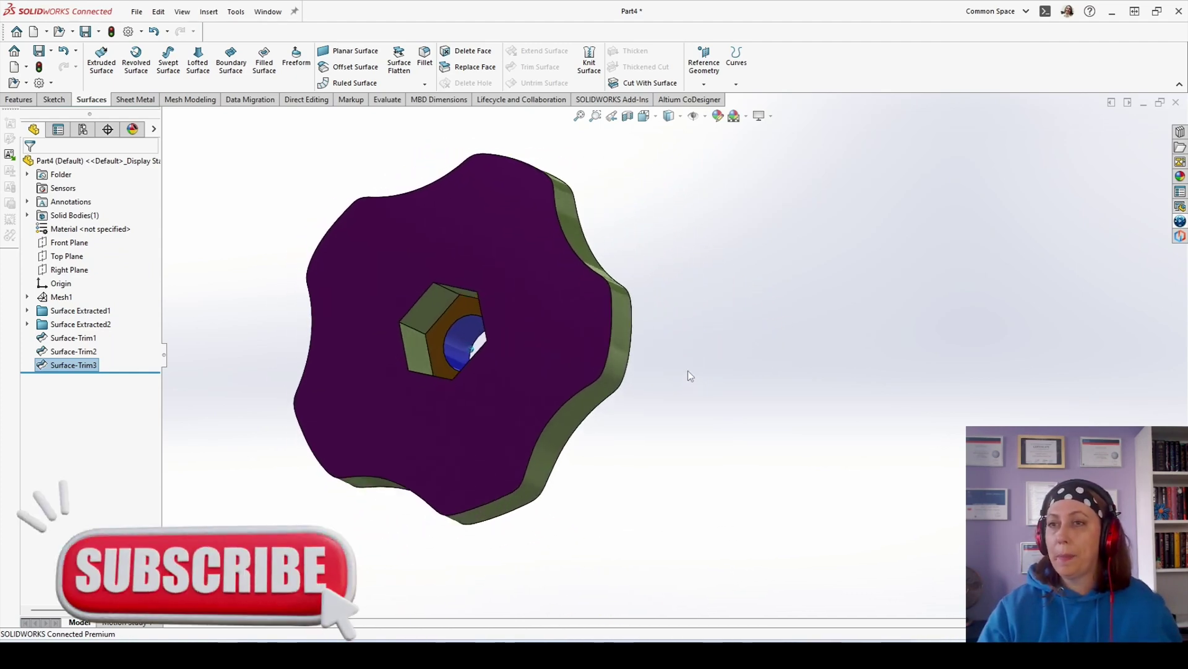
pyautogui.click(27, 215)
pyautogui.click(87, 229)
pyautogui.press('Left')
pyautogui.press('Left')
pyautogui.press('Left')
pyautogui.press('Left')
pyautogui.press('Left')
pyautogui.press('Left')
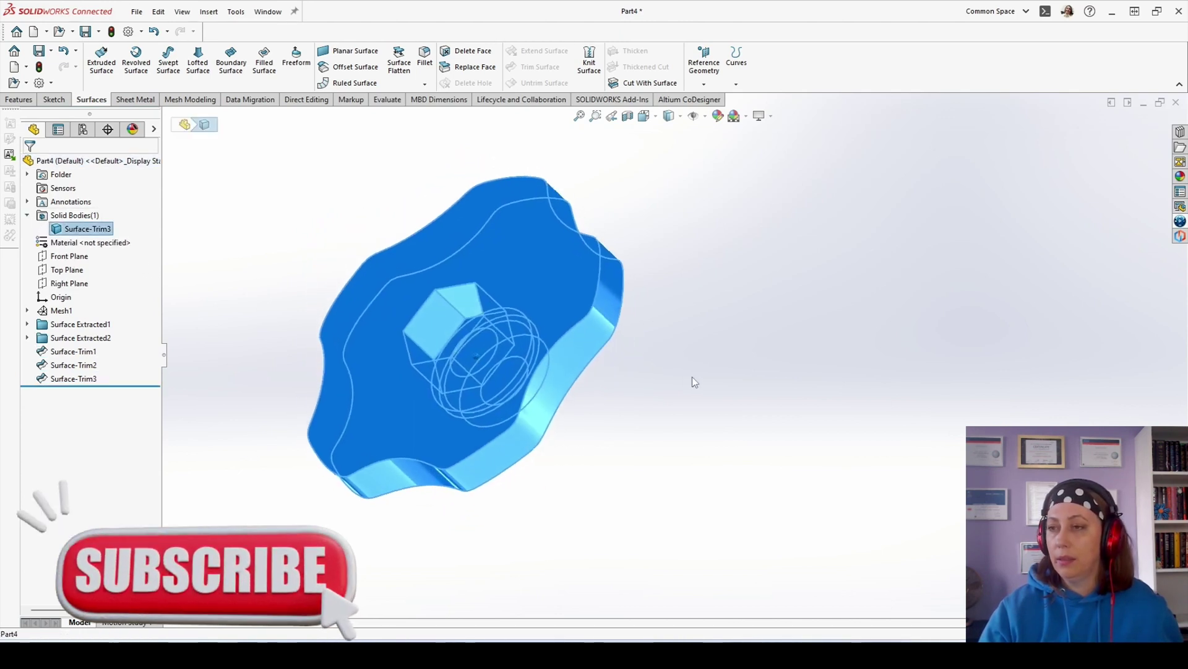
pyautogui.click(677, 385)
pyautogui.press('Right')
pyautogui.press('Right')
pyautogui.press('Right')
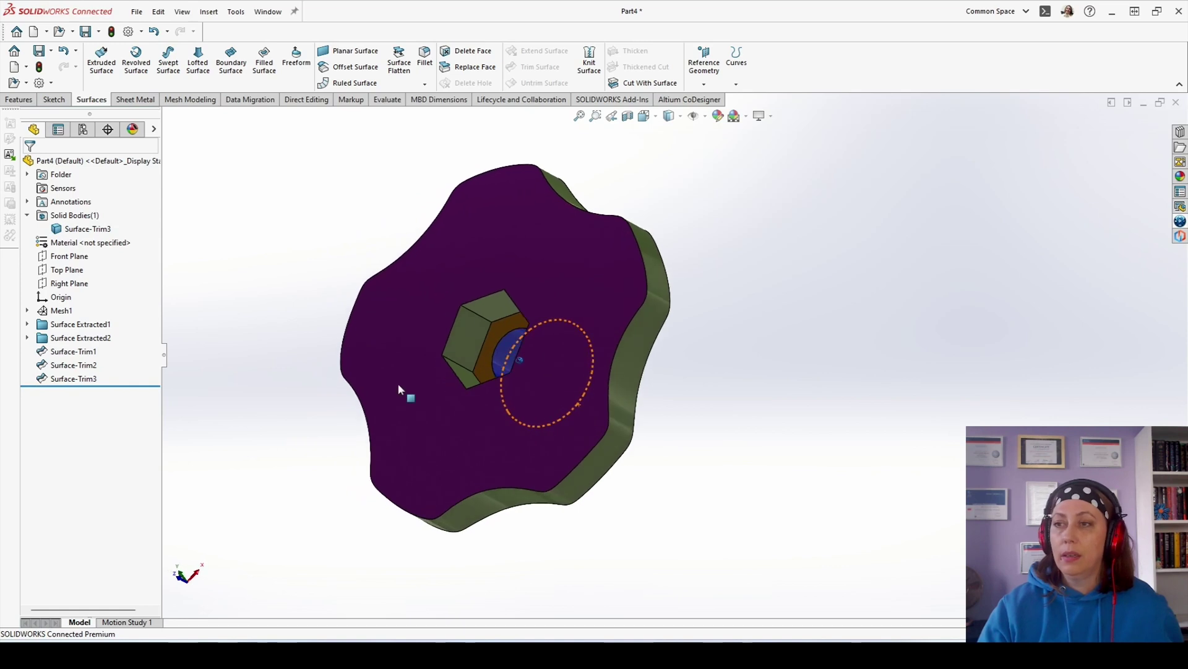
# Step: Expand Mesh1 and show the original mesh over the solid knob to compare the two
pyautogui.click(28, 310)
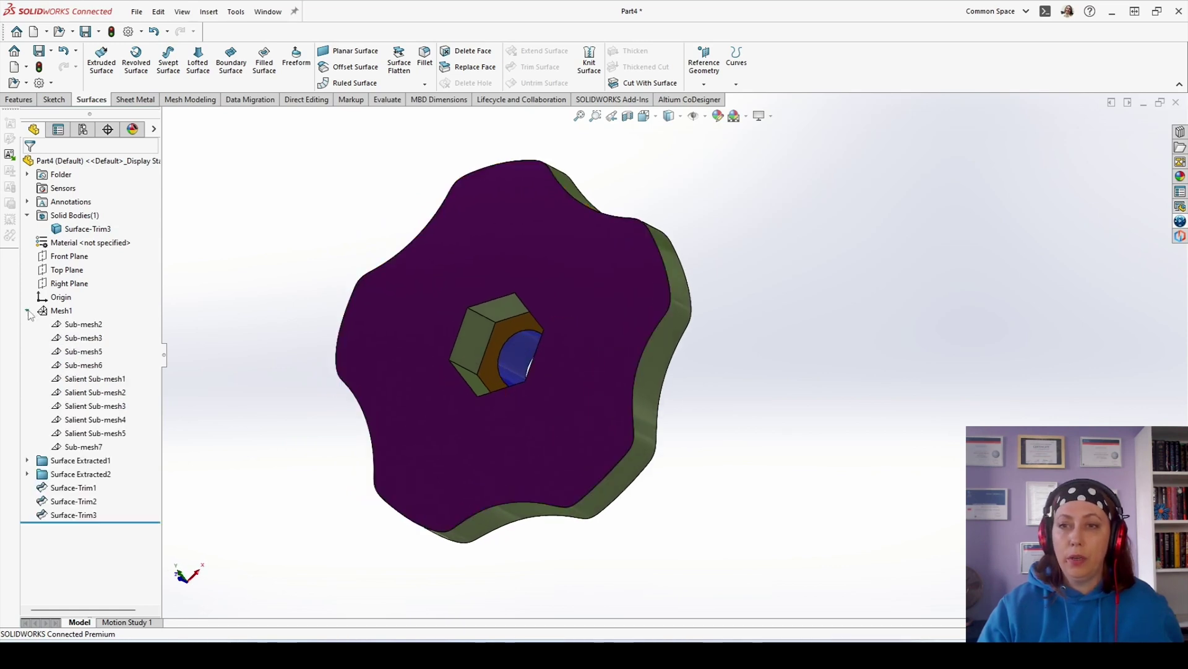
pyautogui.rightClick(61, 312)
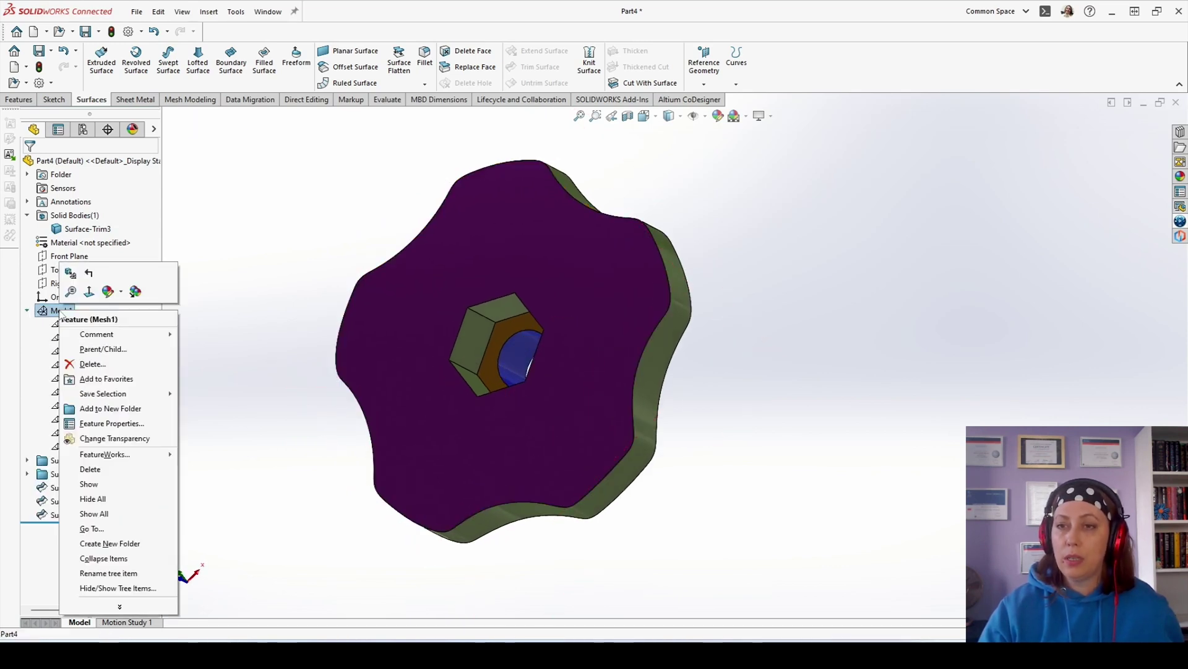
pyautogui.click(99, 485)
pyautogui.moveTo(201, 420); pyautogui.dragTo(574, 395, button='middle')
pyautogui.scroll(-4, 587, 301)
pyautogui.moveTo(604, 314); pyautogui.dragTo(557, 378, button='middle')
pyautogui.scroll(1, 608, 363)
# Step: Hide Mesh1 and collapse its sub-mesh list, leaving only the solid knob displayed
pyautogui.rightClick(46, 313)
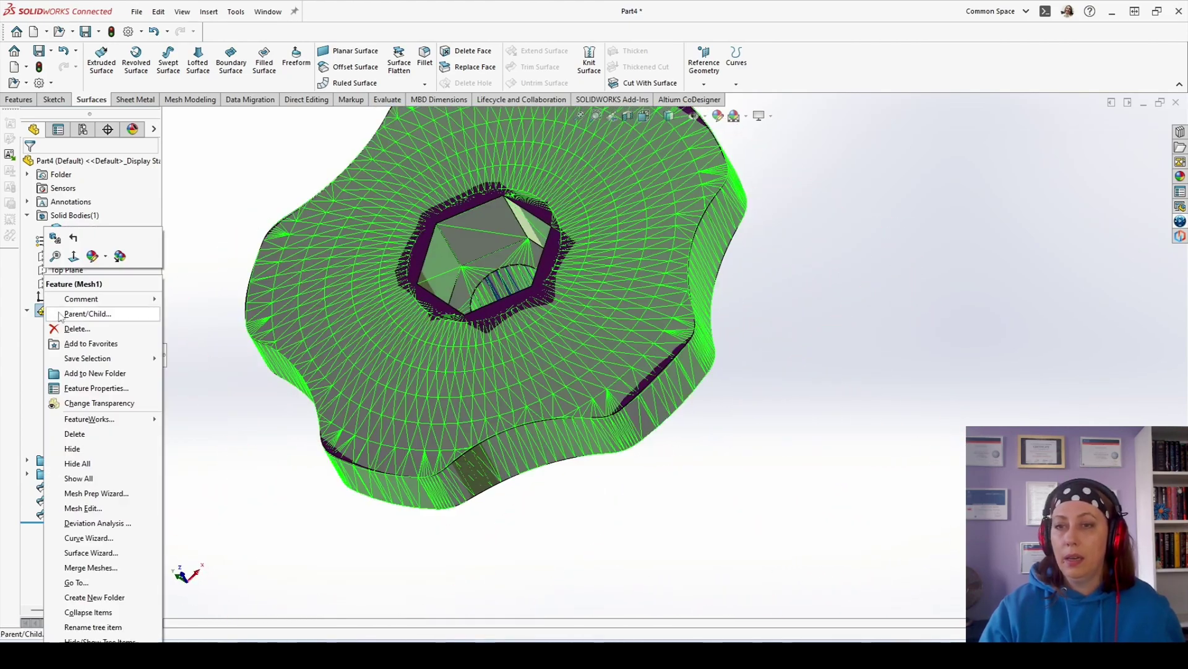
pyautogui.click(73, 448)
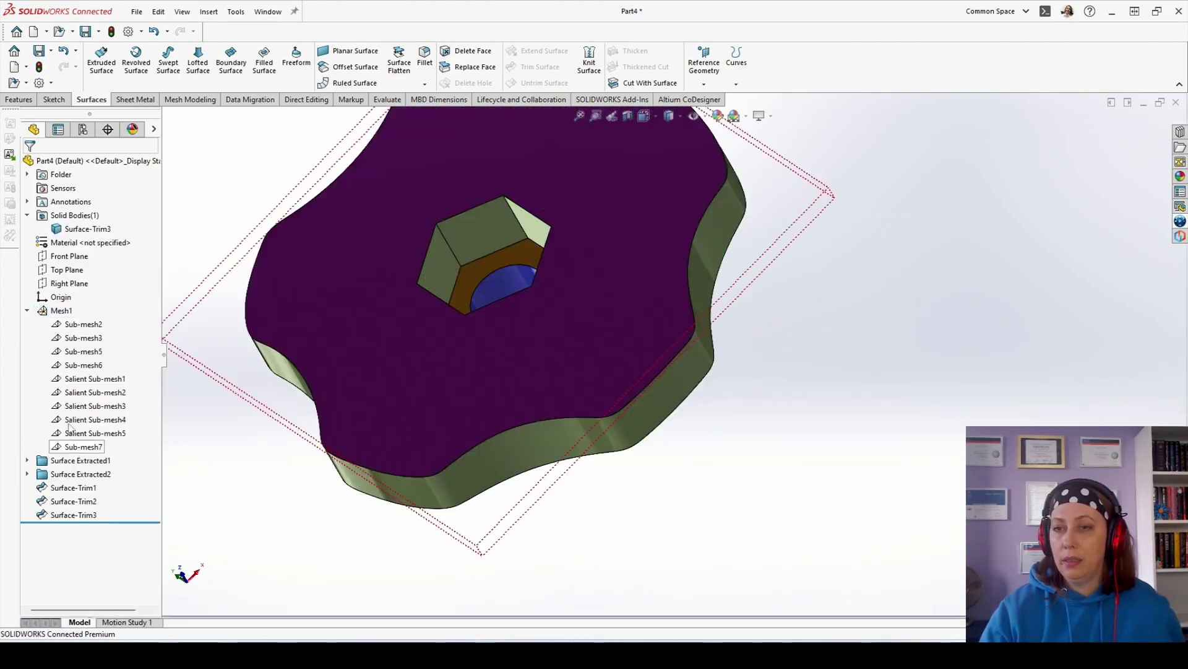
pyautogui.click(26, 310)
pyautogui.moveTo(766, 369); pyautogui.dragTo(815, 347, button='middle')
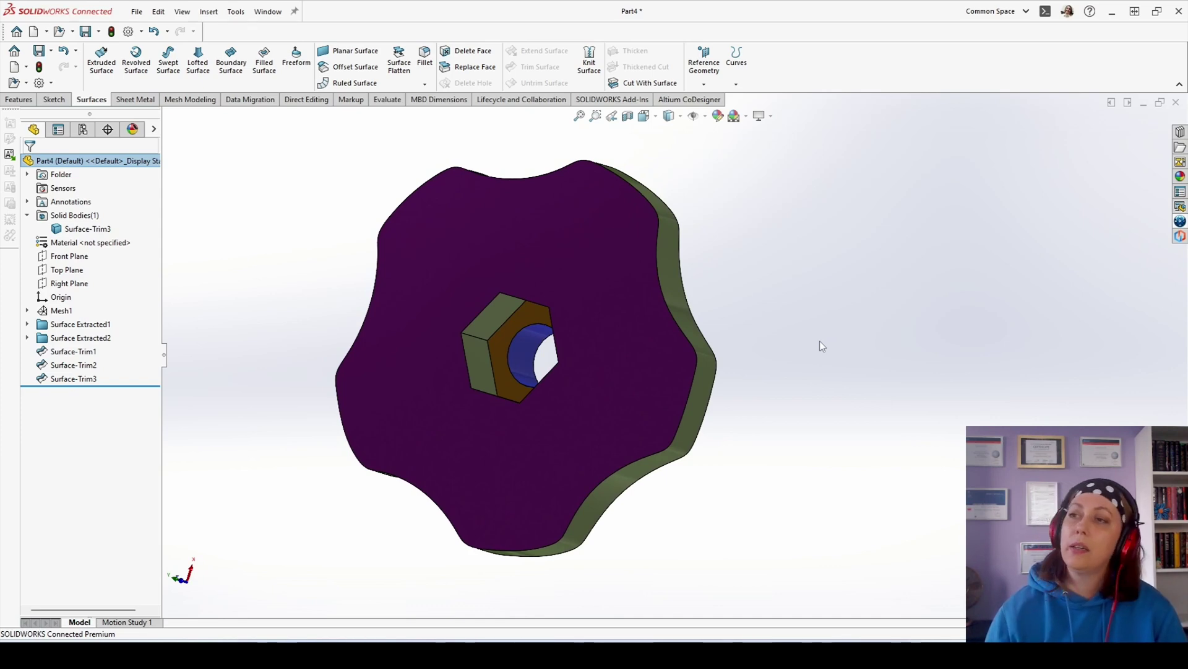
pyautogui.moveTo(786, 279); pyautogui.dragTo(794, 272, button='middle')
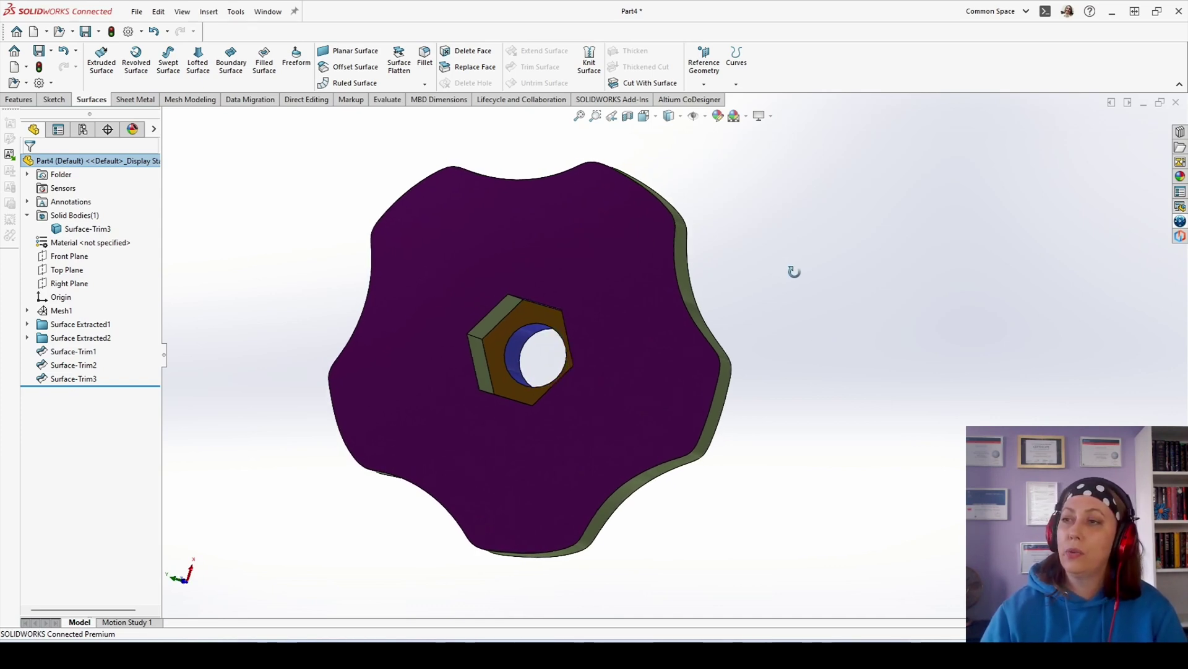